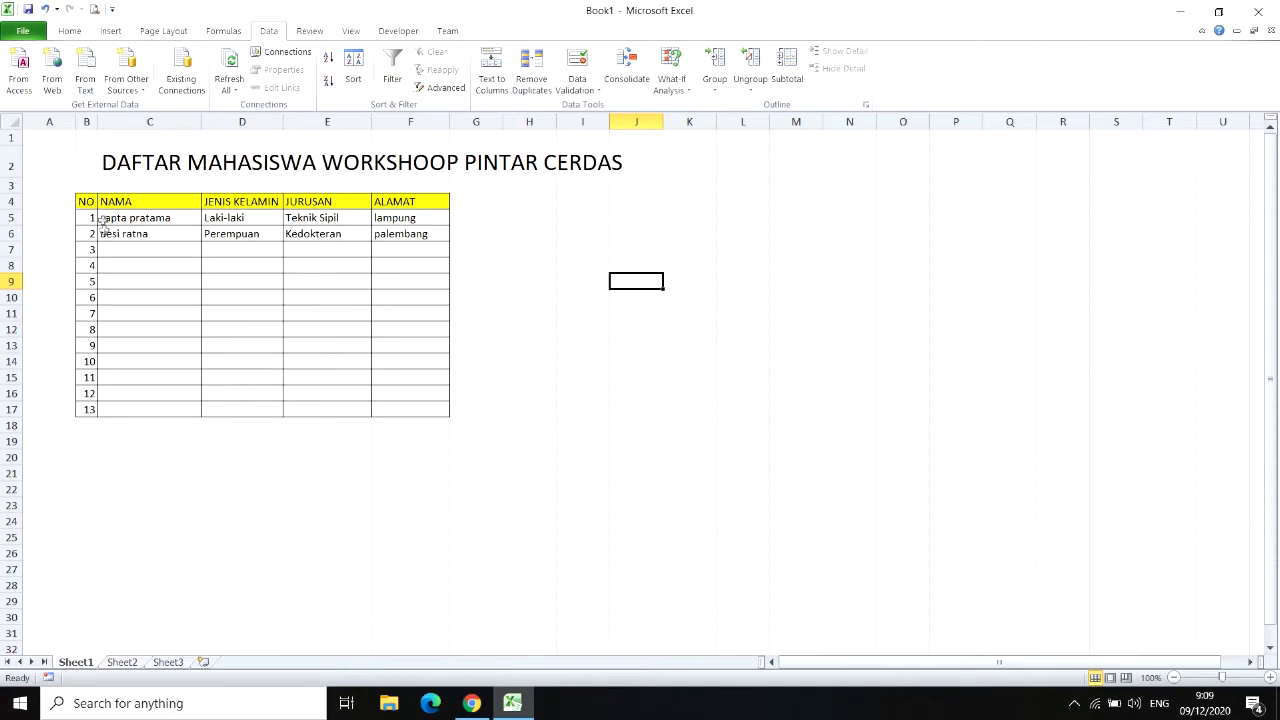
- Enter student 3's name in C7, then pick Laki-laki in D7 and Farmasi in E7 from the dropdowns
left_click(111, 250)
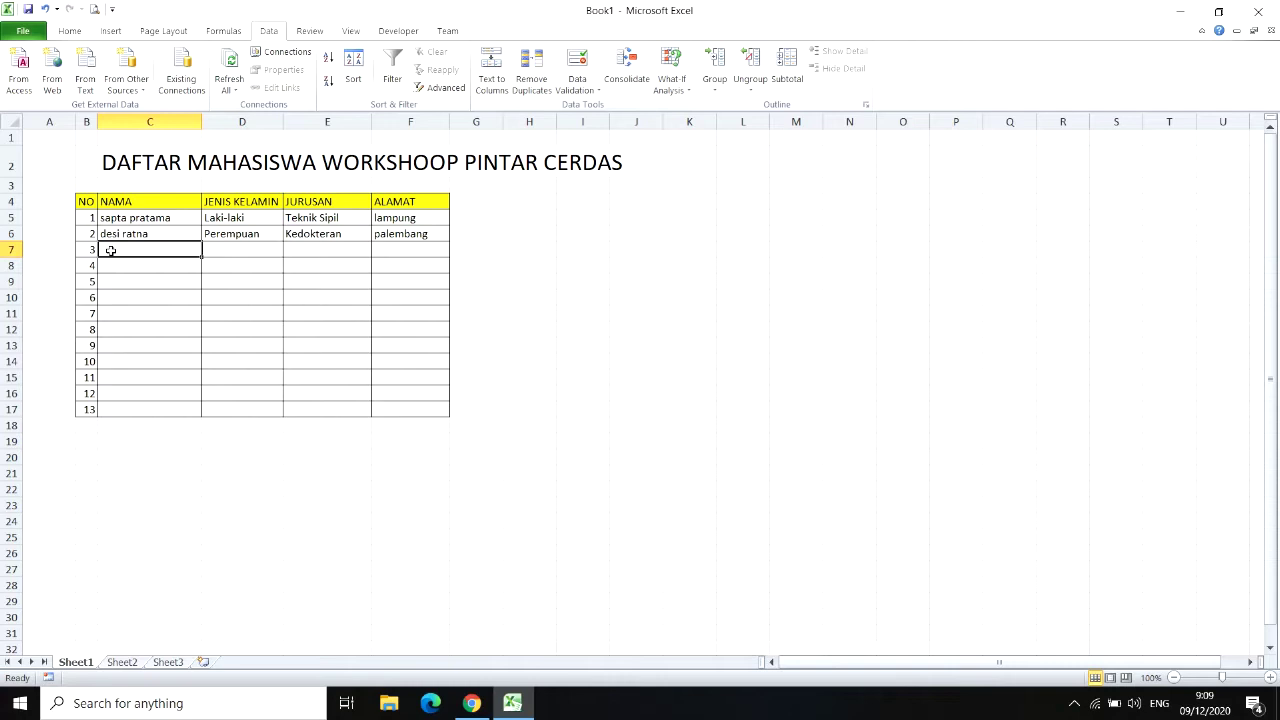
type("sole")
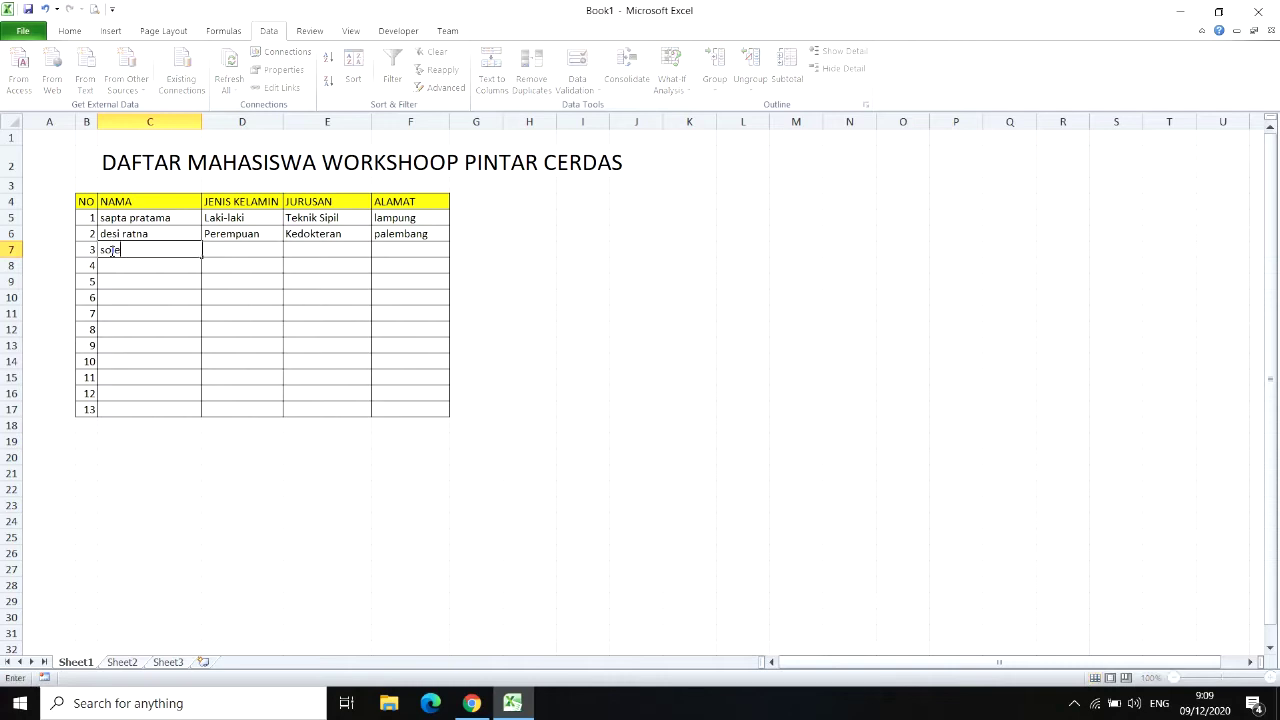
type("hudin")
left_click(235, 249)
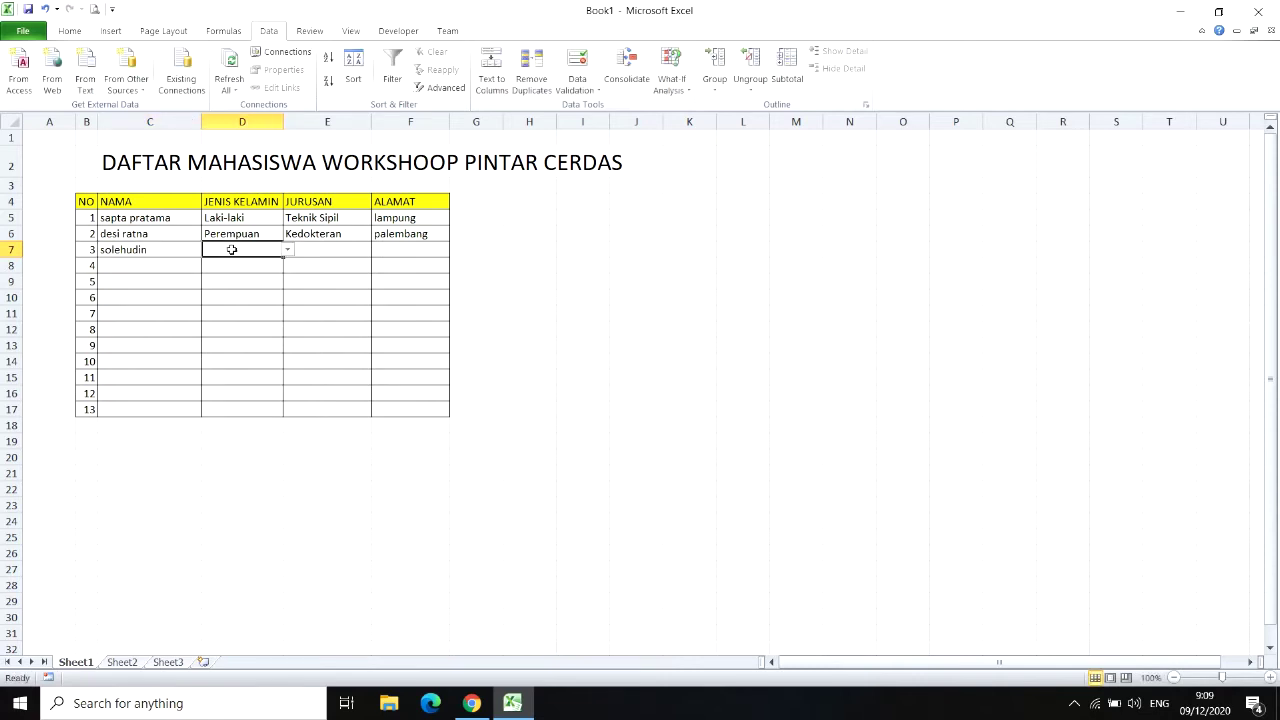
left_click(288, 251)
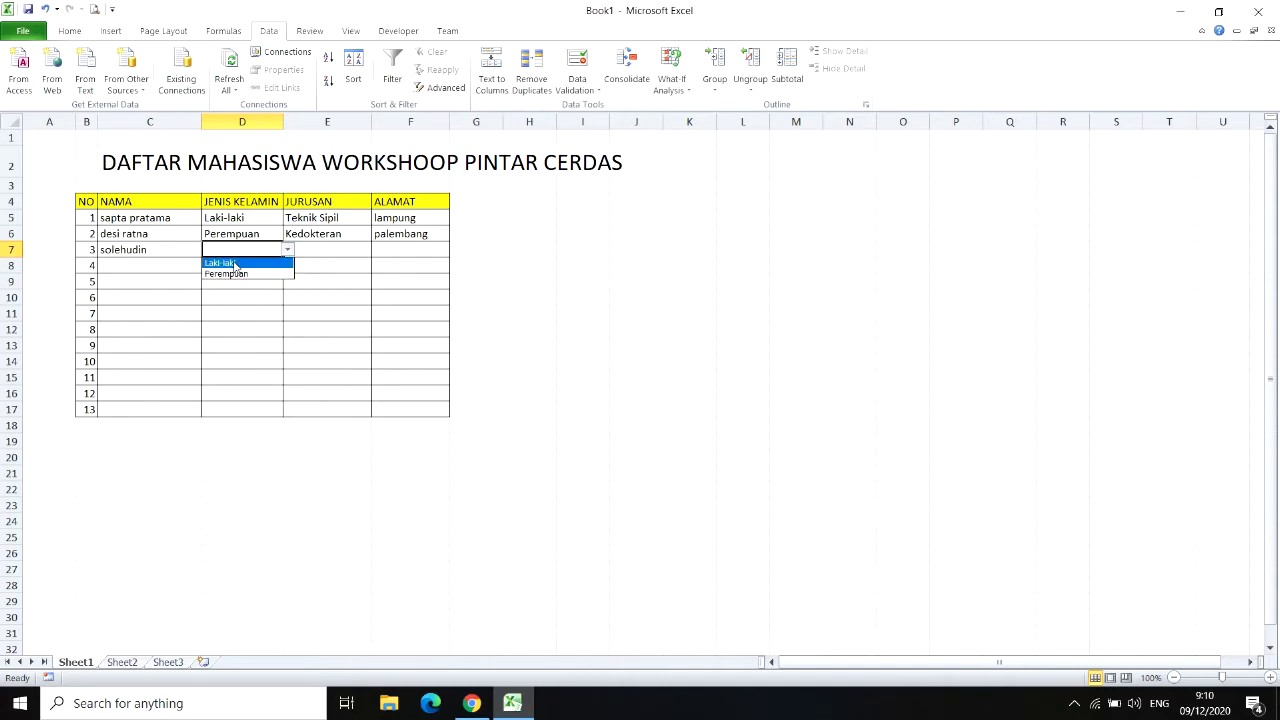
left_click(235, 263)
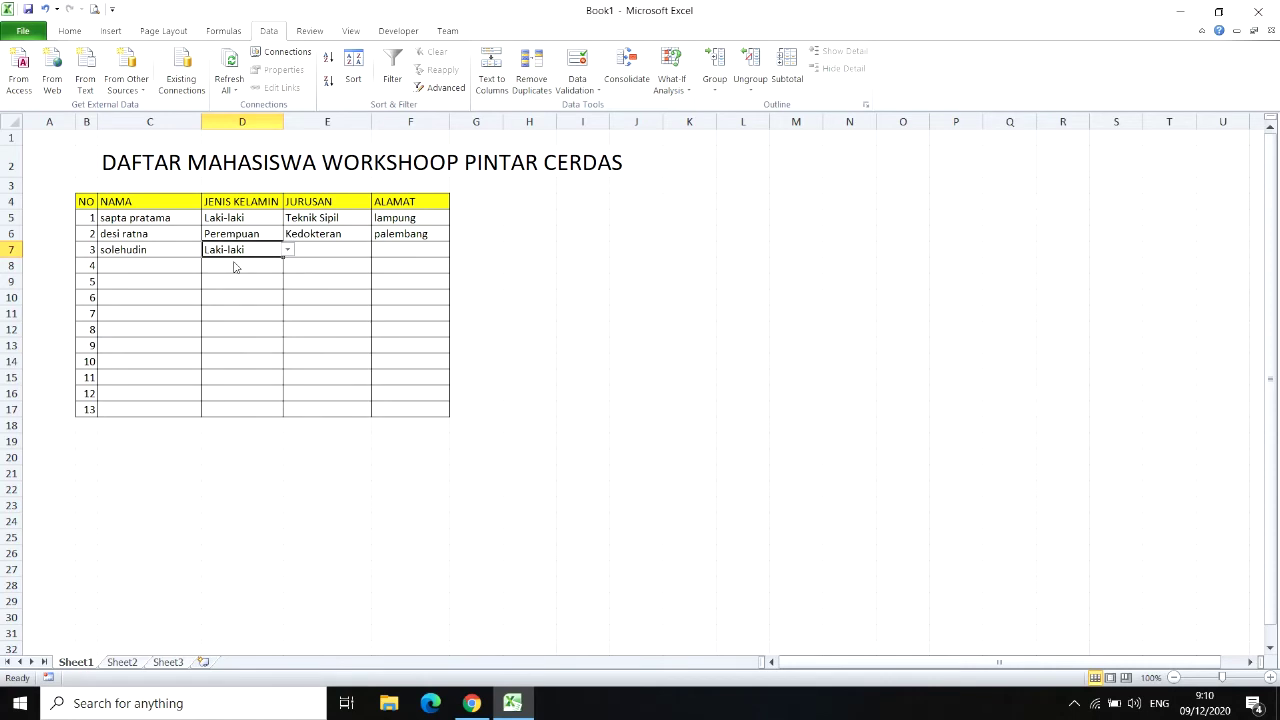
left_click(320, 250)
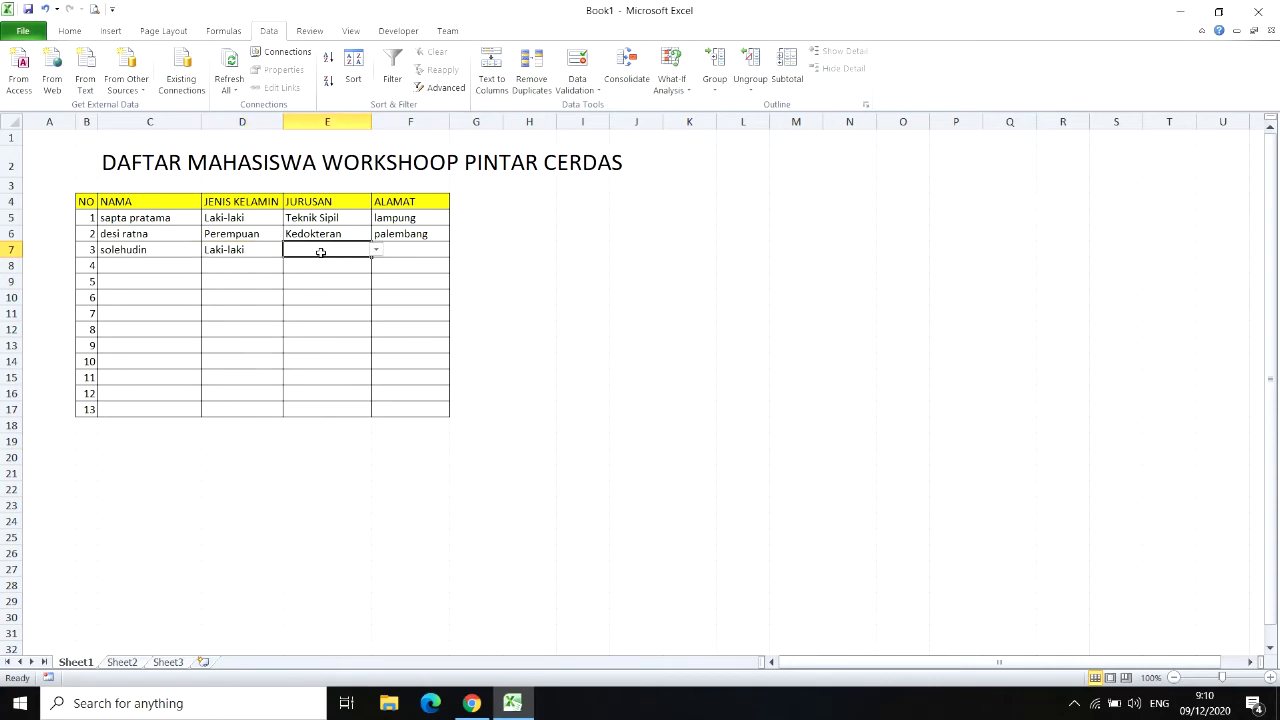
left_click(377, 251)
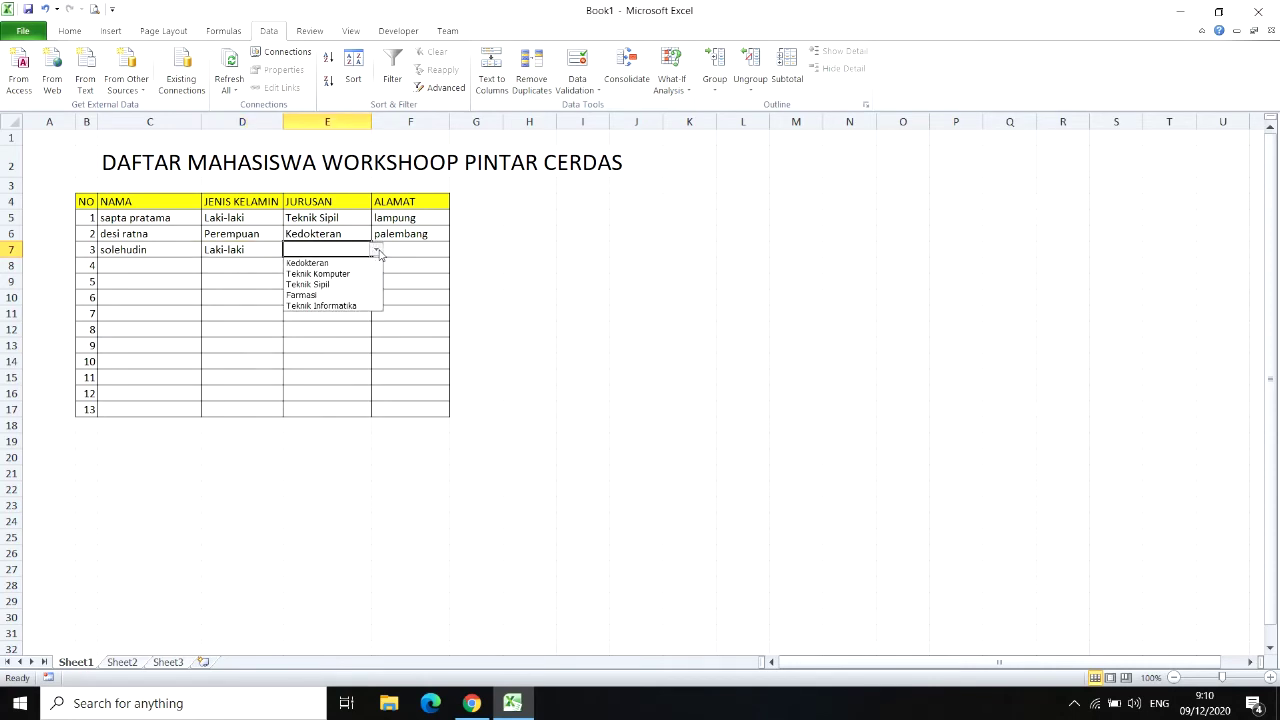
left_click(305, 296)
left_click(394, 249)
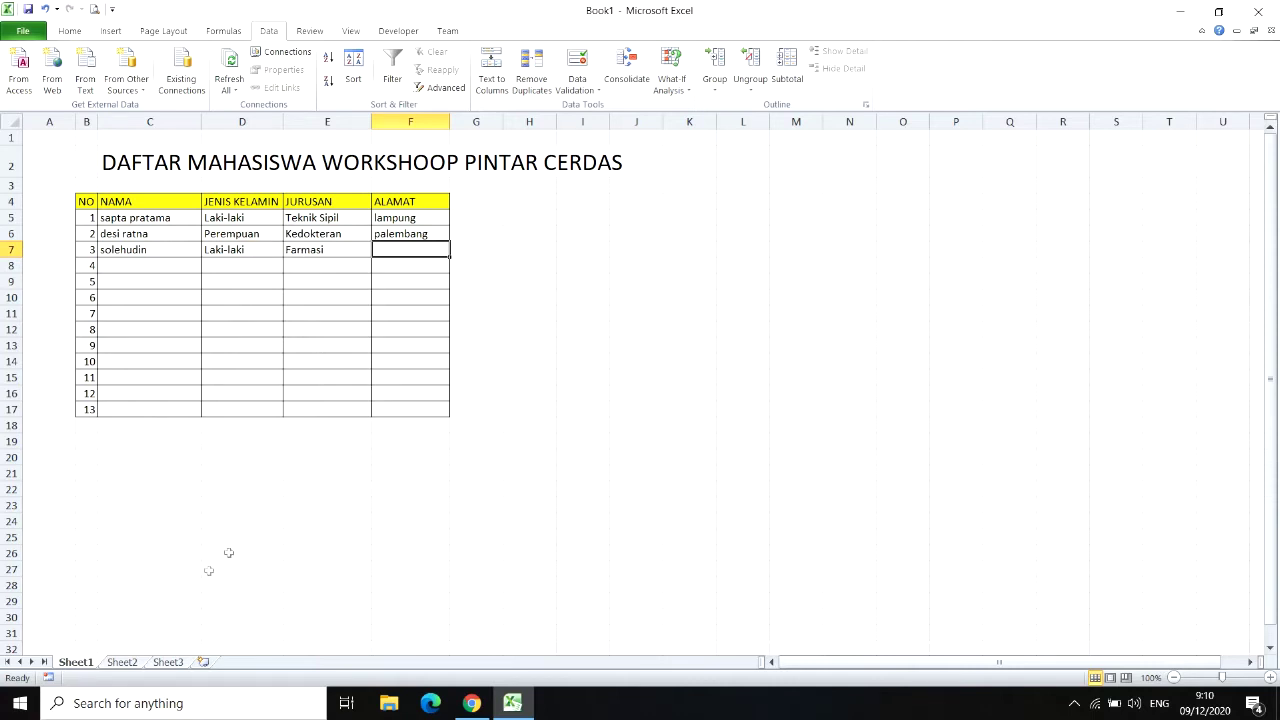
- Switch to Sheet2 and check its first NAMA, JENIS KELAMIN and JURUSAN cells
left_click(123, 663)
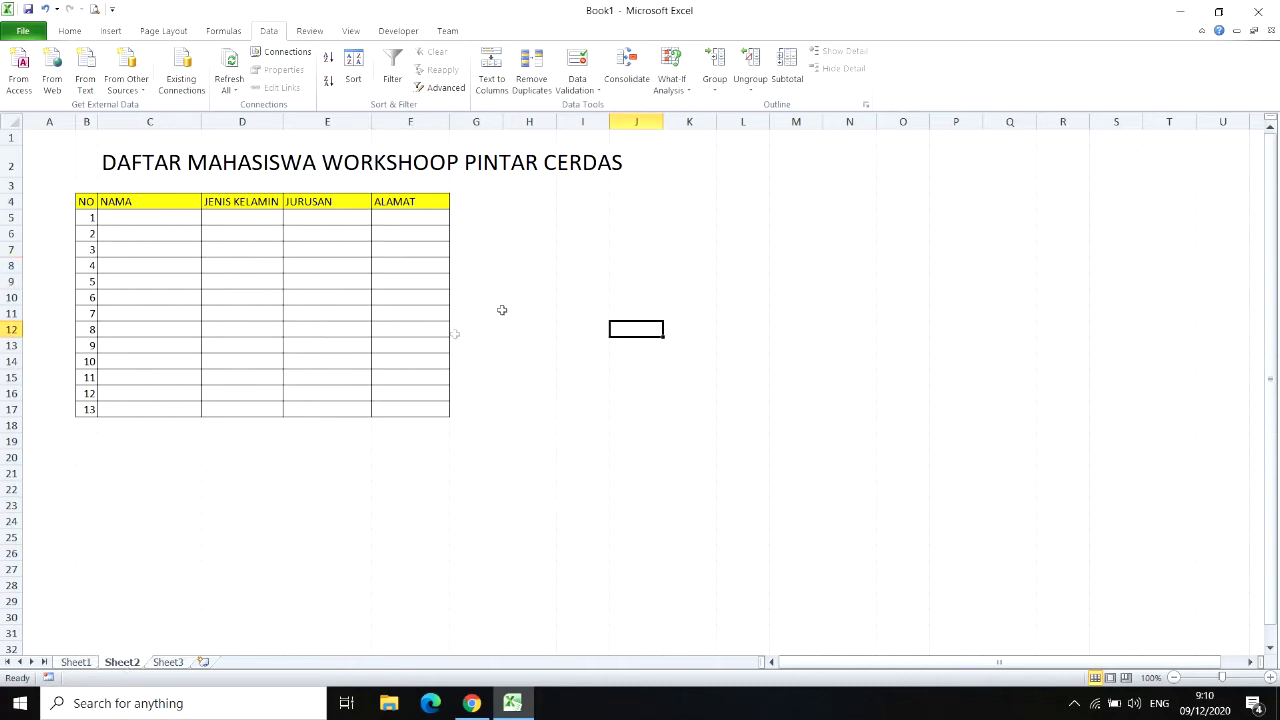
left_click(584, 263)
left_click(207, 239)
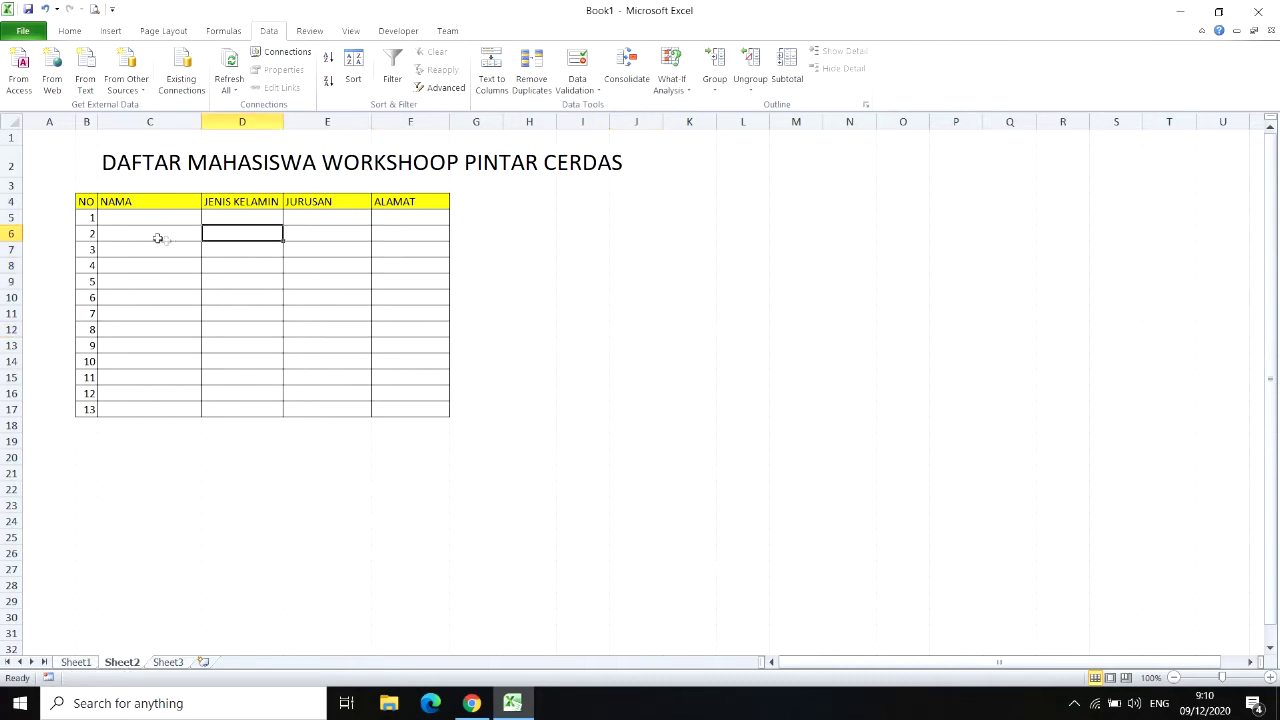
left_click(147, 219)
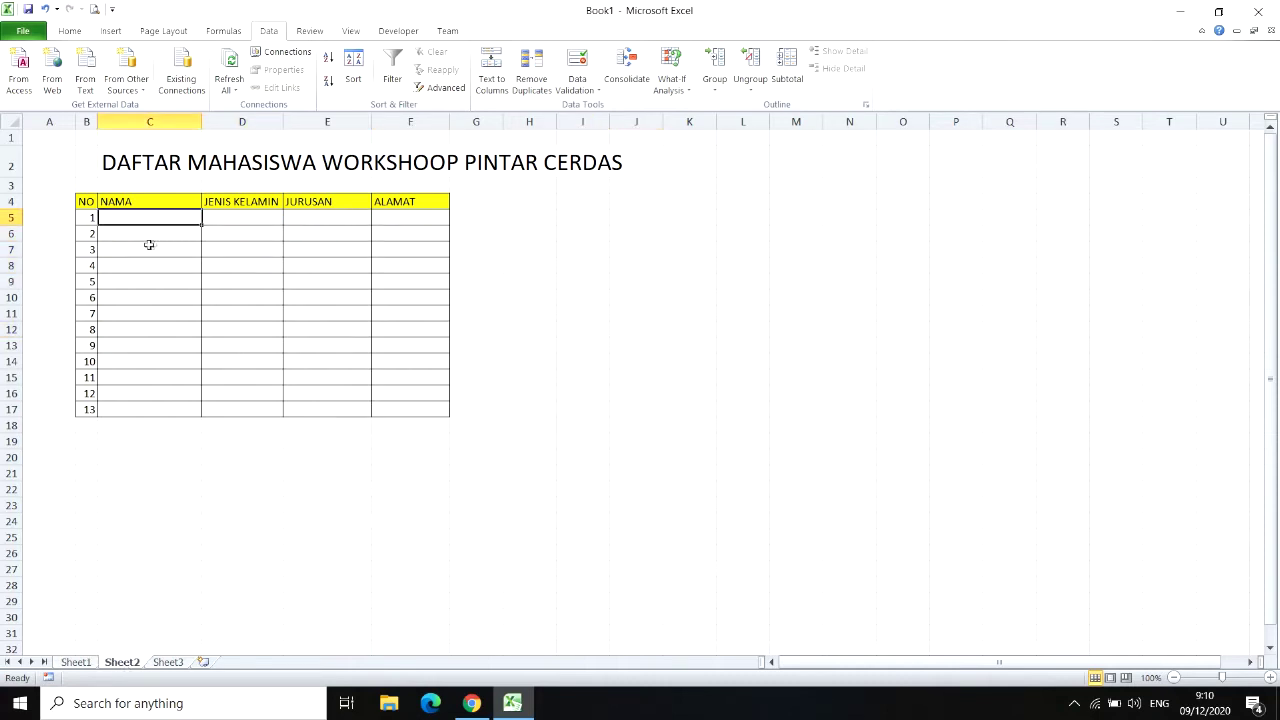
left_click(144, 231)
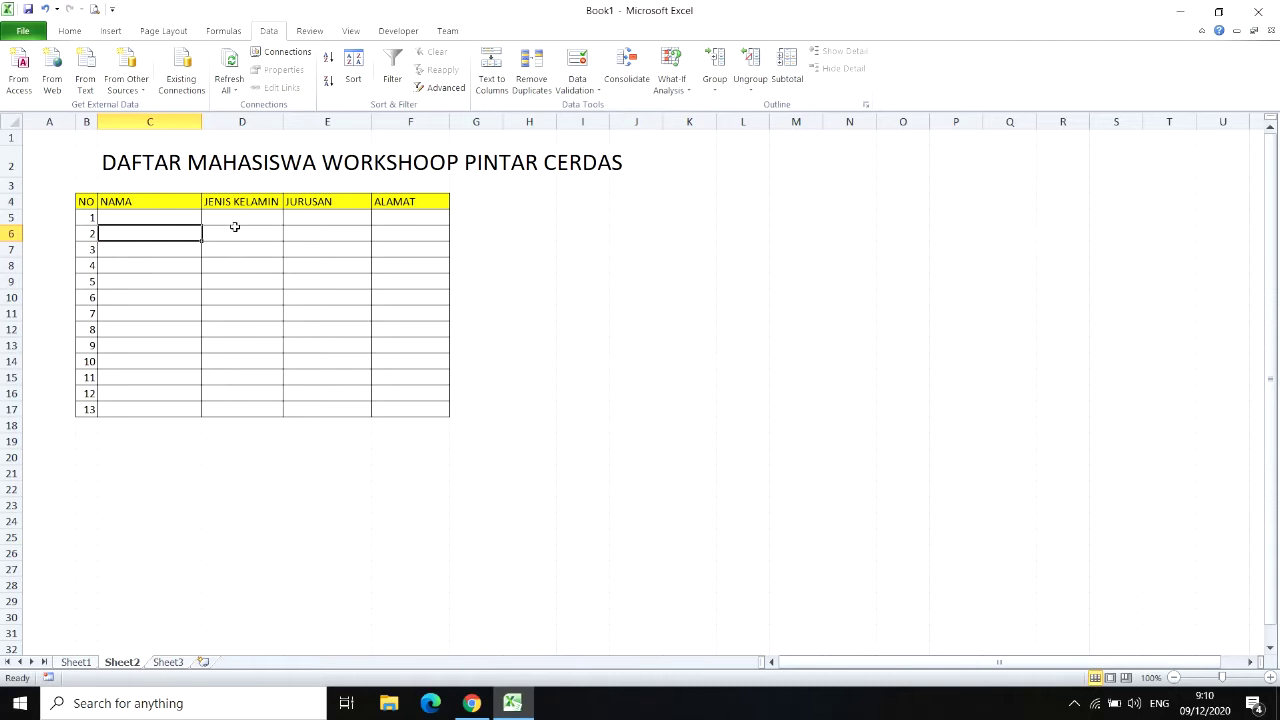
left_click(228, 218)
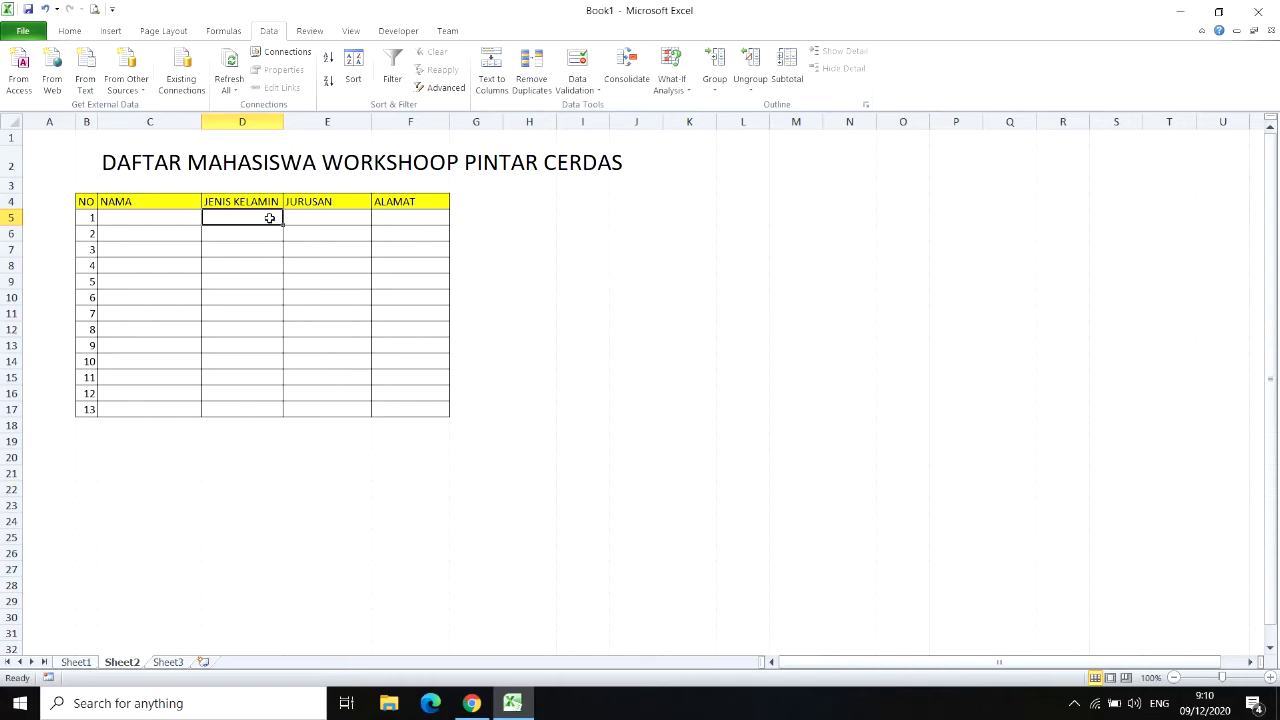
left_click(343, 213)
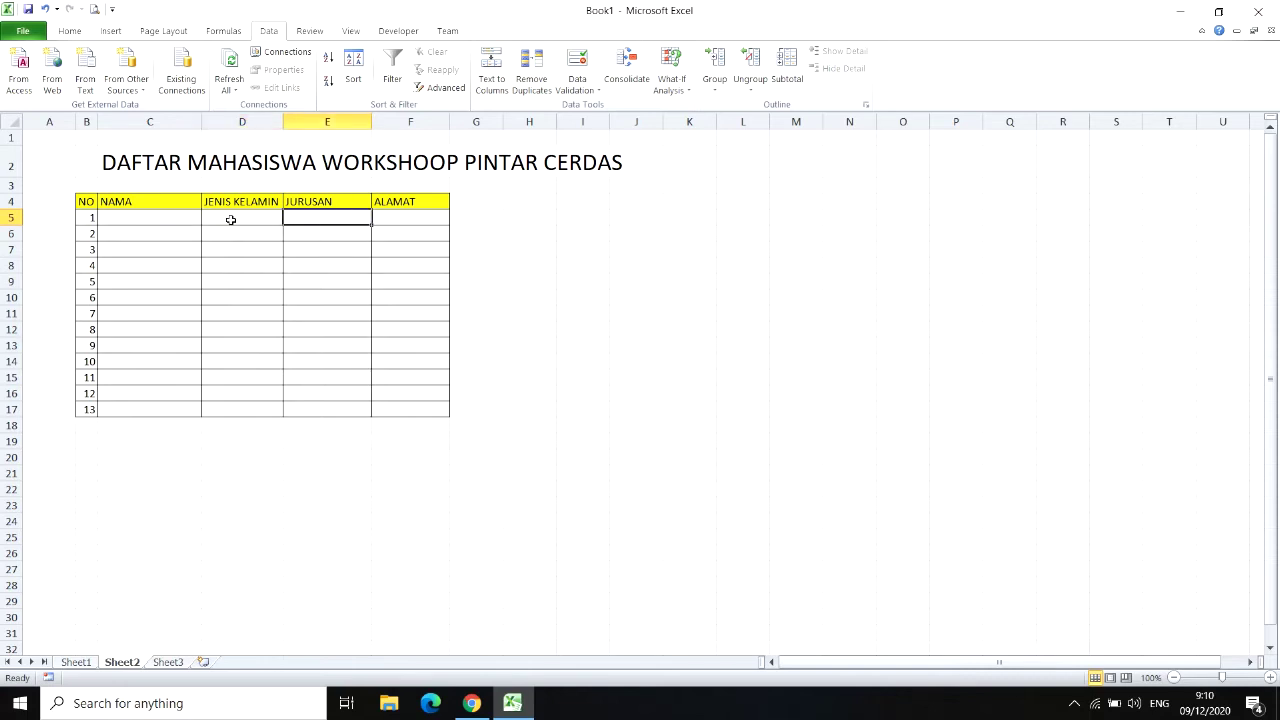
- Select JENIS KELAMIN cells D5:D17 and zoom the sheet to 130% with the Data tab showing
left_click_drag(239, 216, 239, 403)
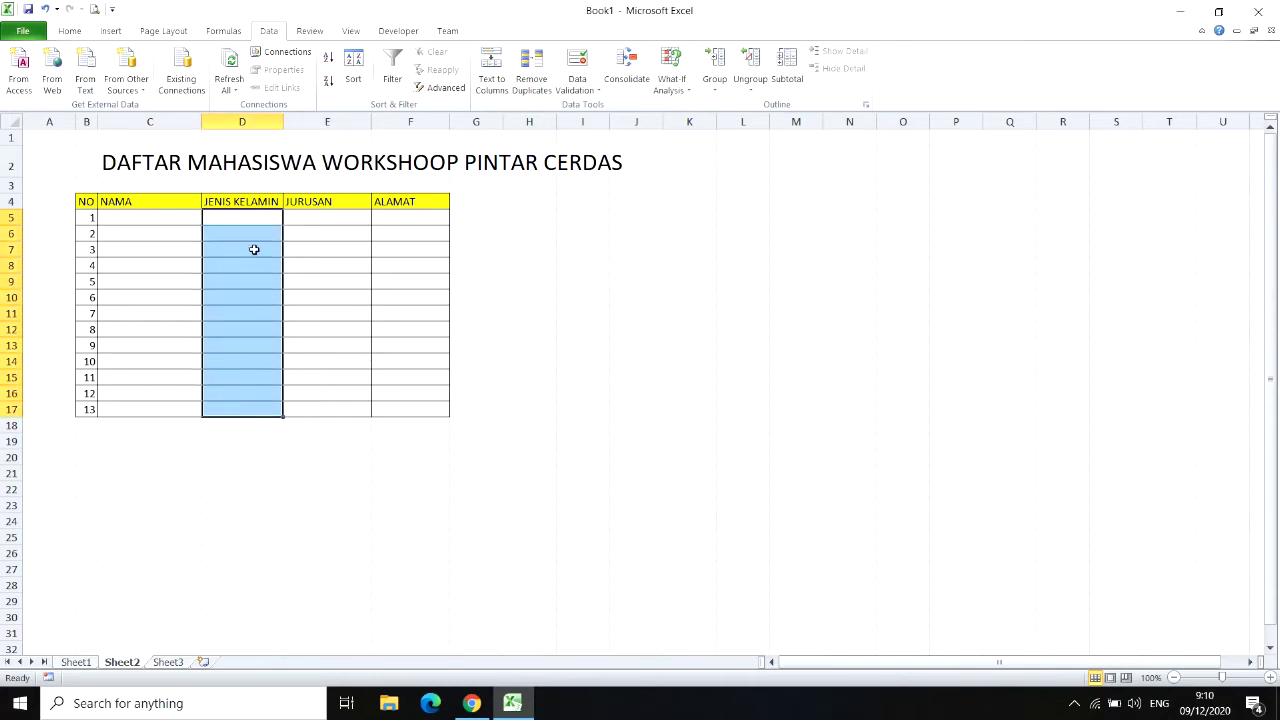
left_click(1269, 678)
left_click(1269, 678)
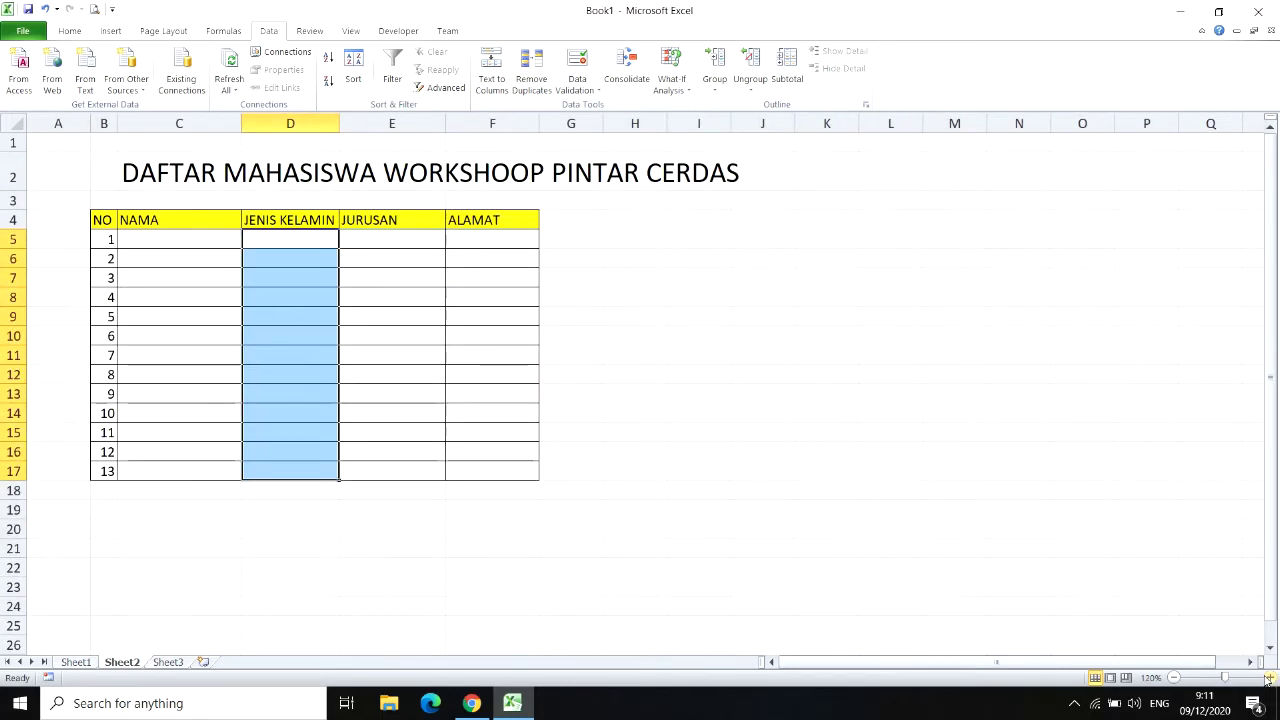
left_click(1269, 678)
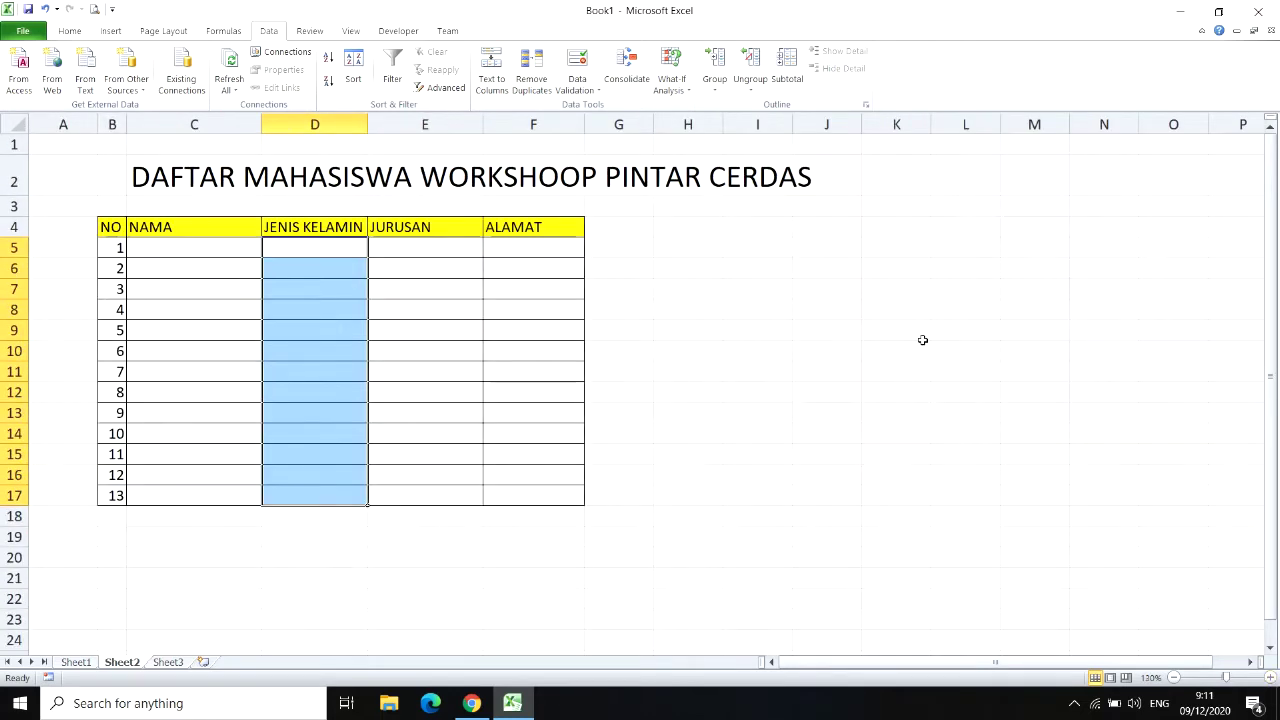
left_click(224, 31)
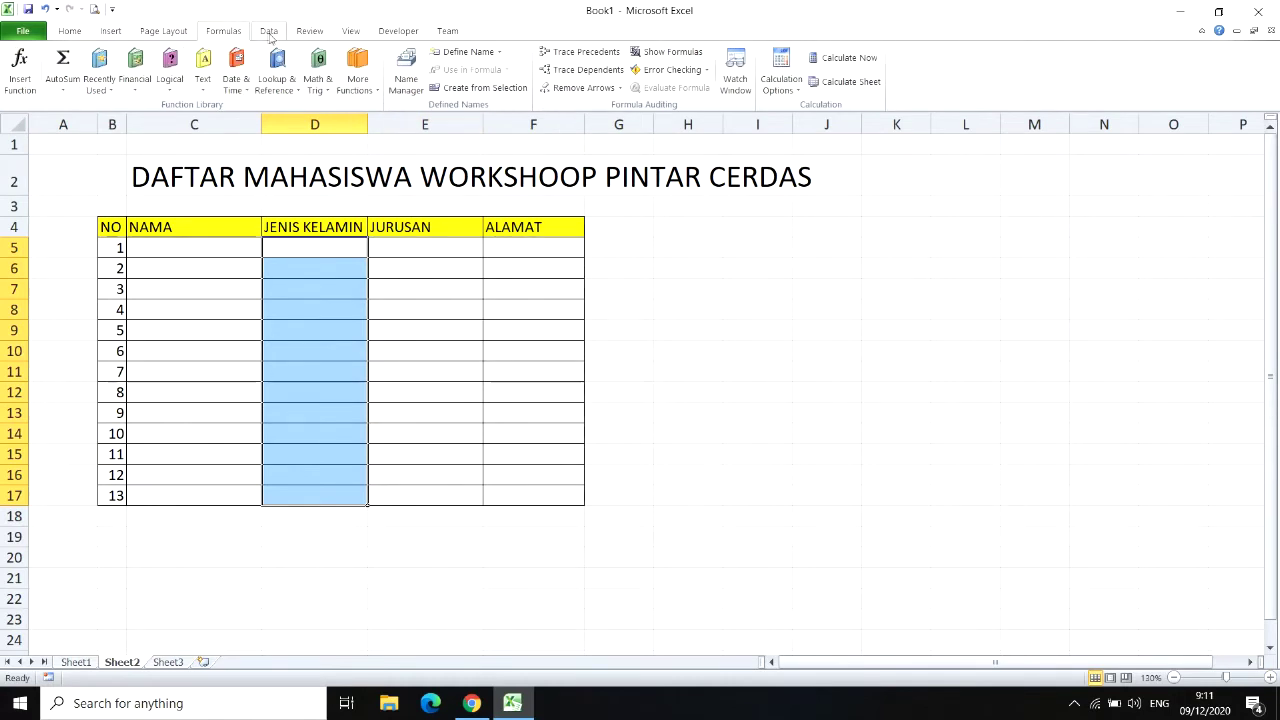
left_click(268, 31)
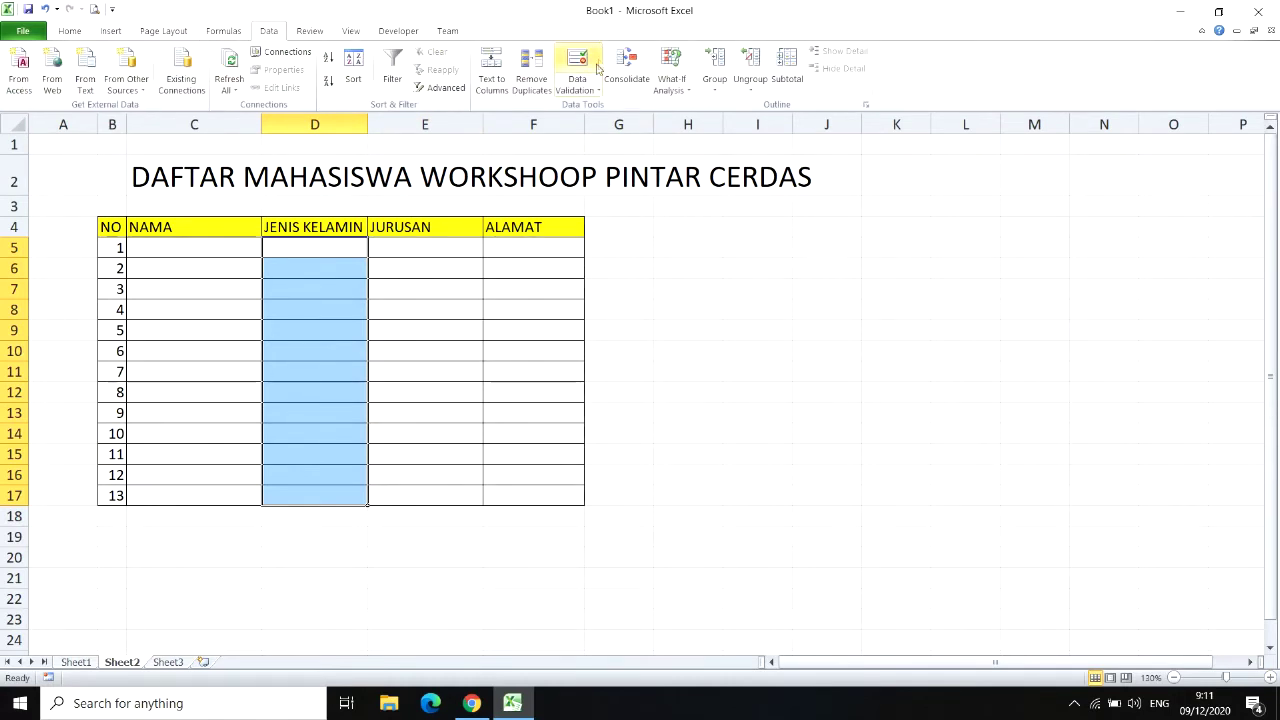
- Apply List data validation to D5:D17 with source Laki-laki;Perempuan
left_click(598, 92)
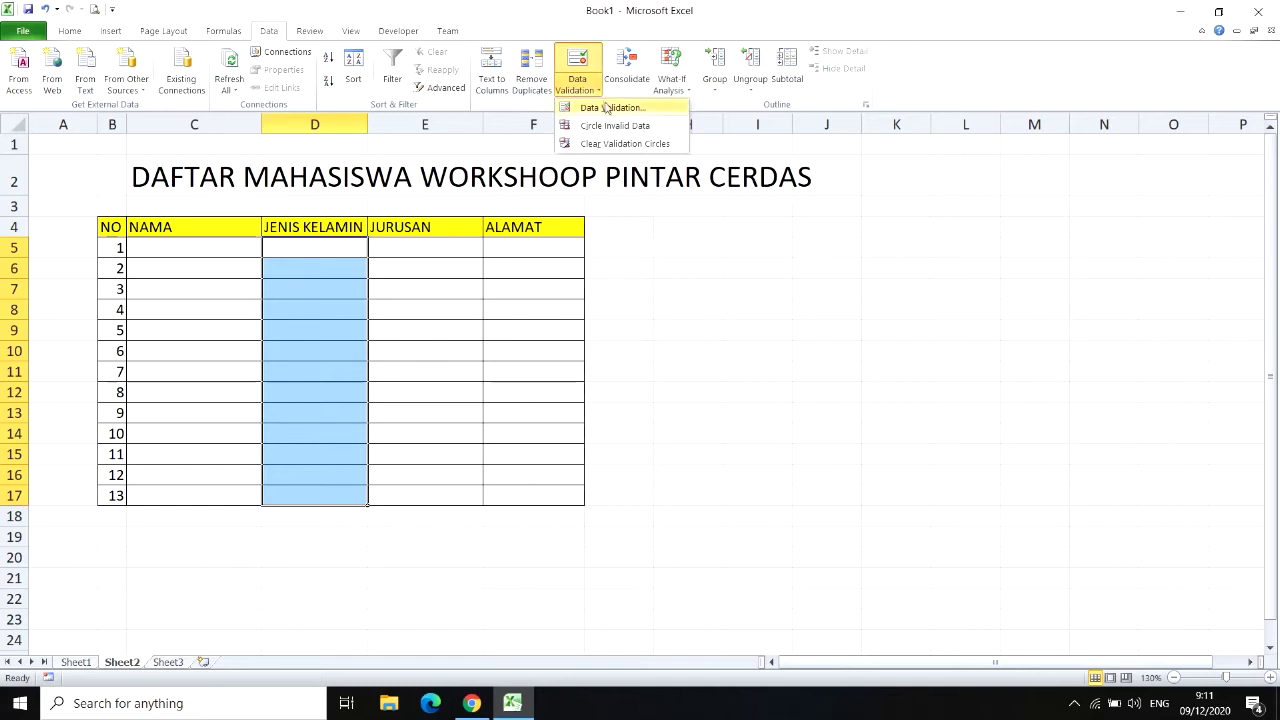
left_click(610, 108)
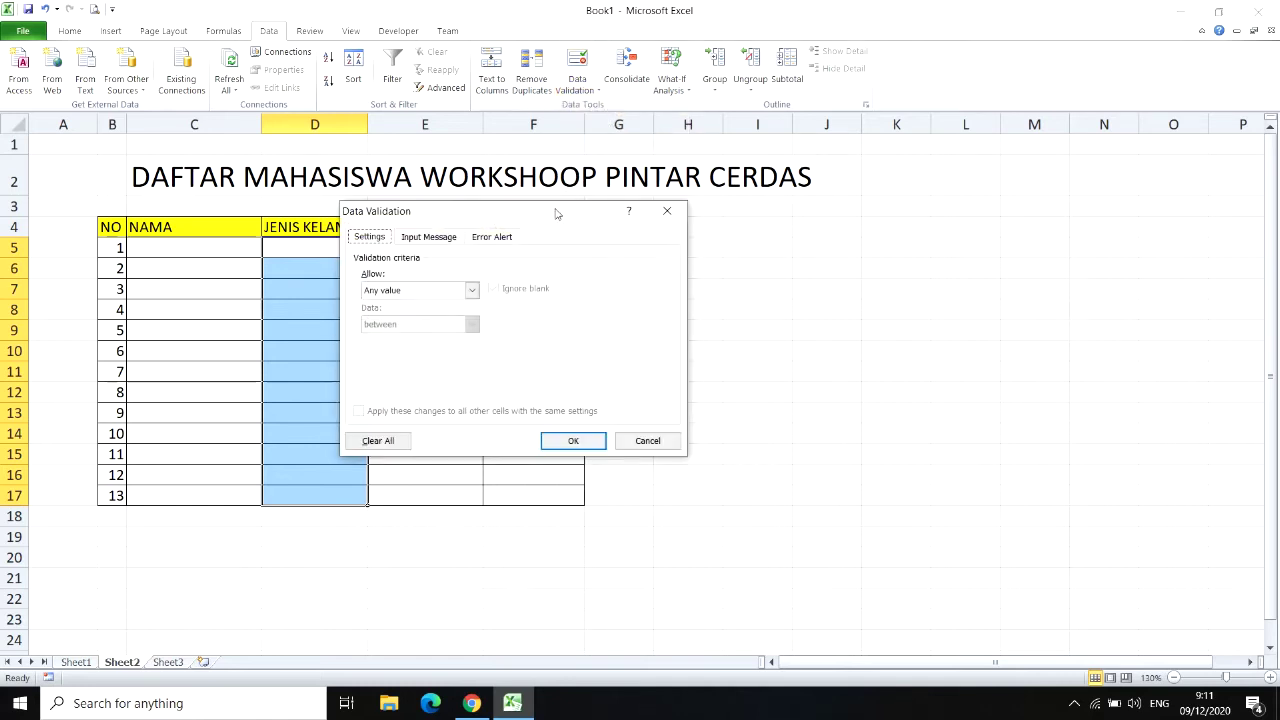
left_click_drag(561, 227, 615, 246)
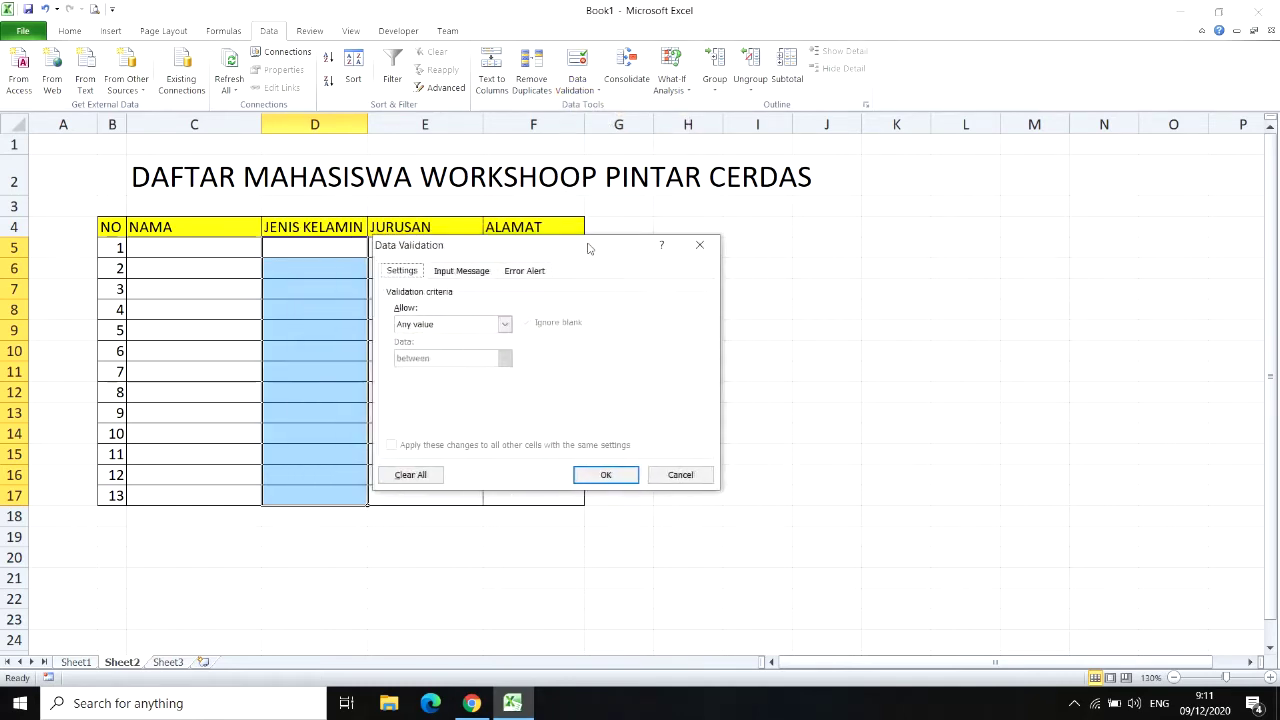
left_click(428, 270)
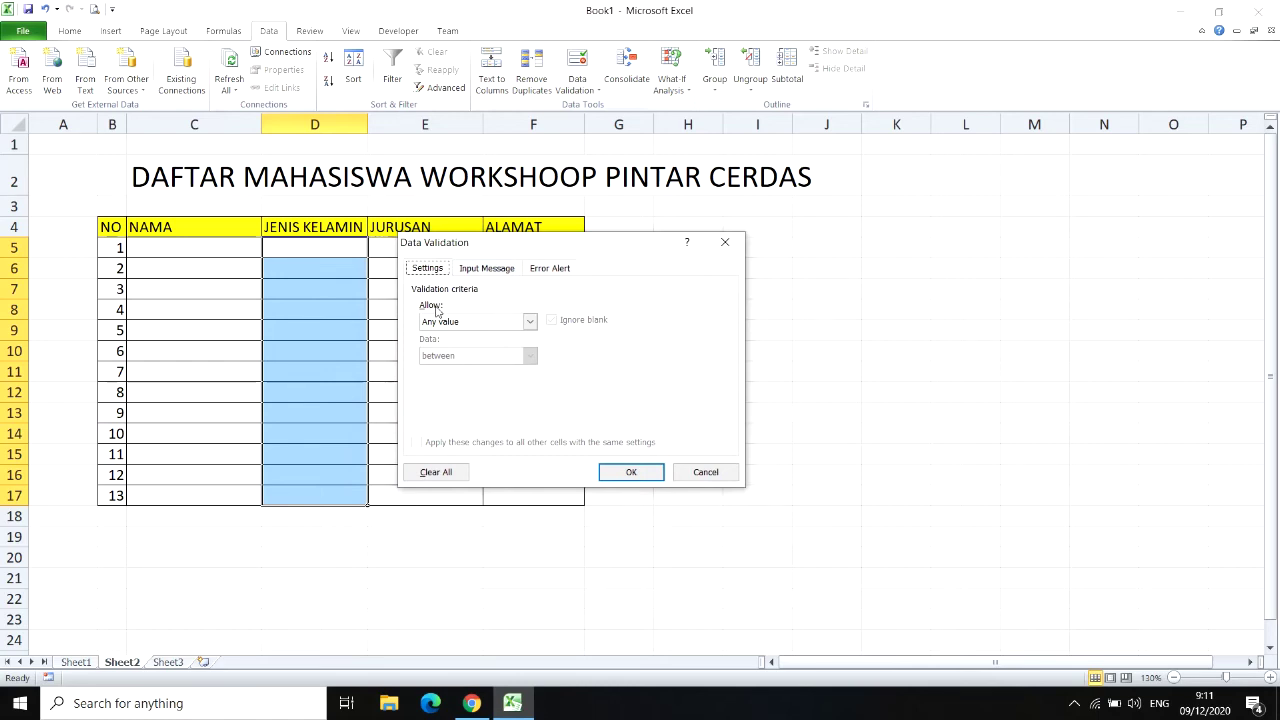
left_click(529, 321)
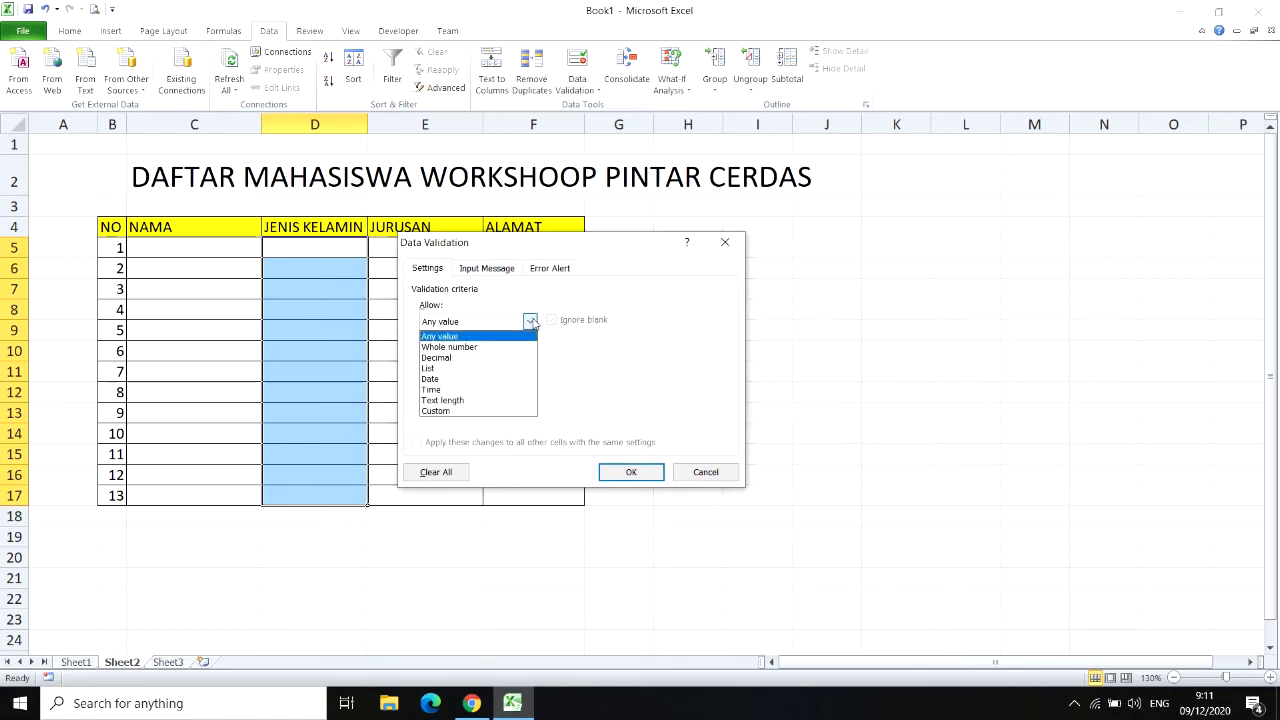
left_click(433, 370)
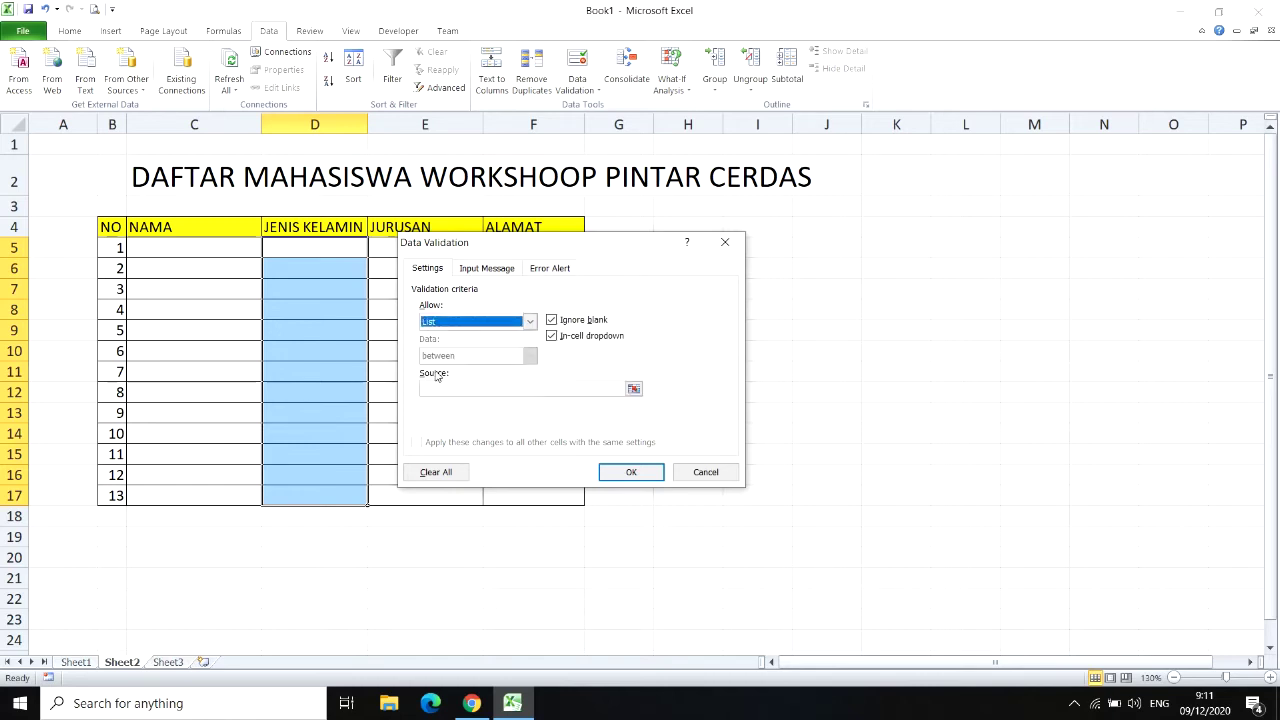
left_click(453, 394)
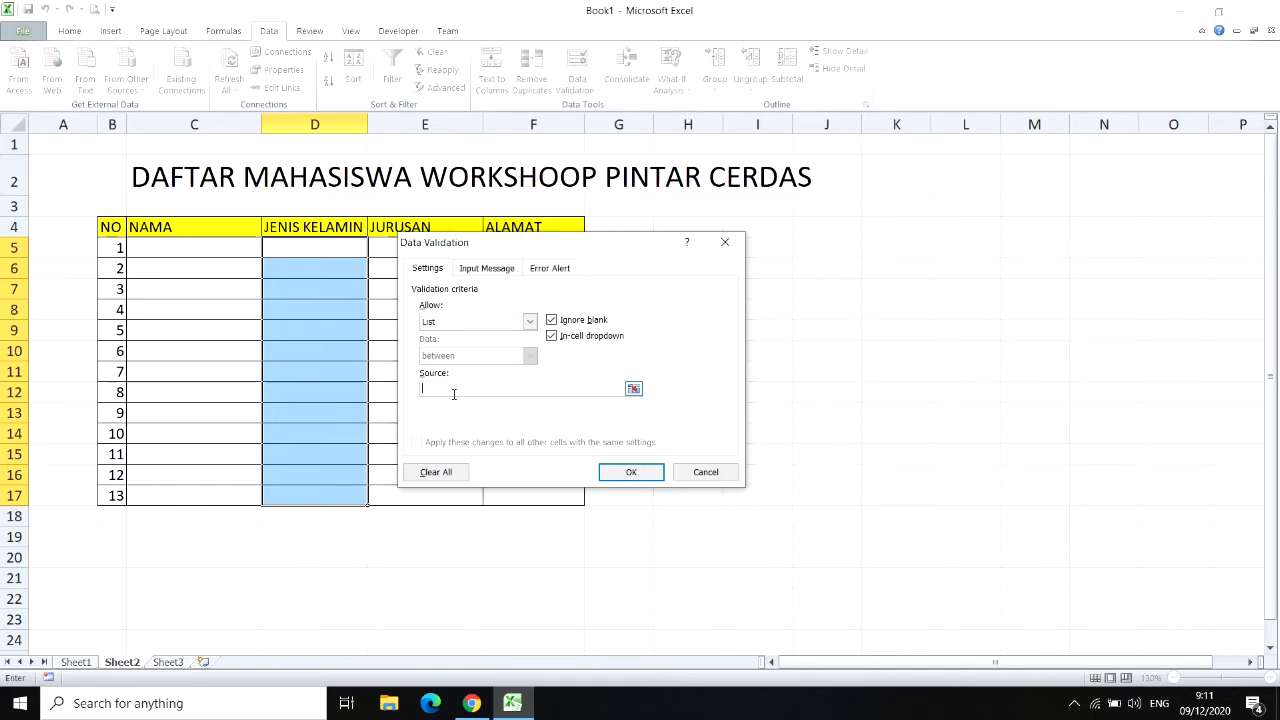
type("Laki-laki;Perempuan")
left_click(627, 474)
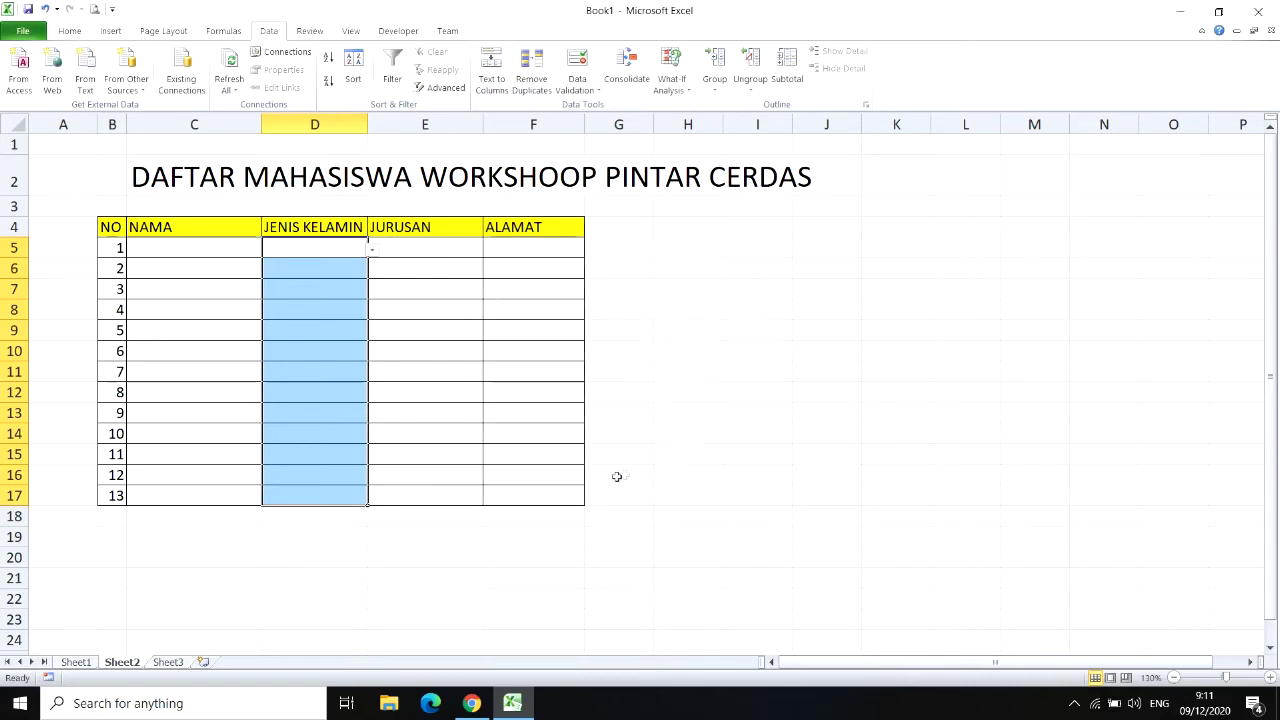
left_click(200, 252)
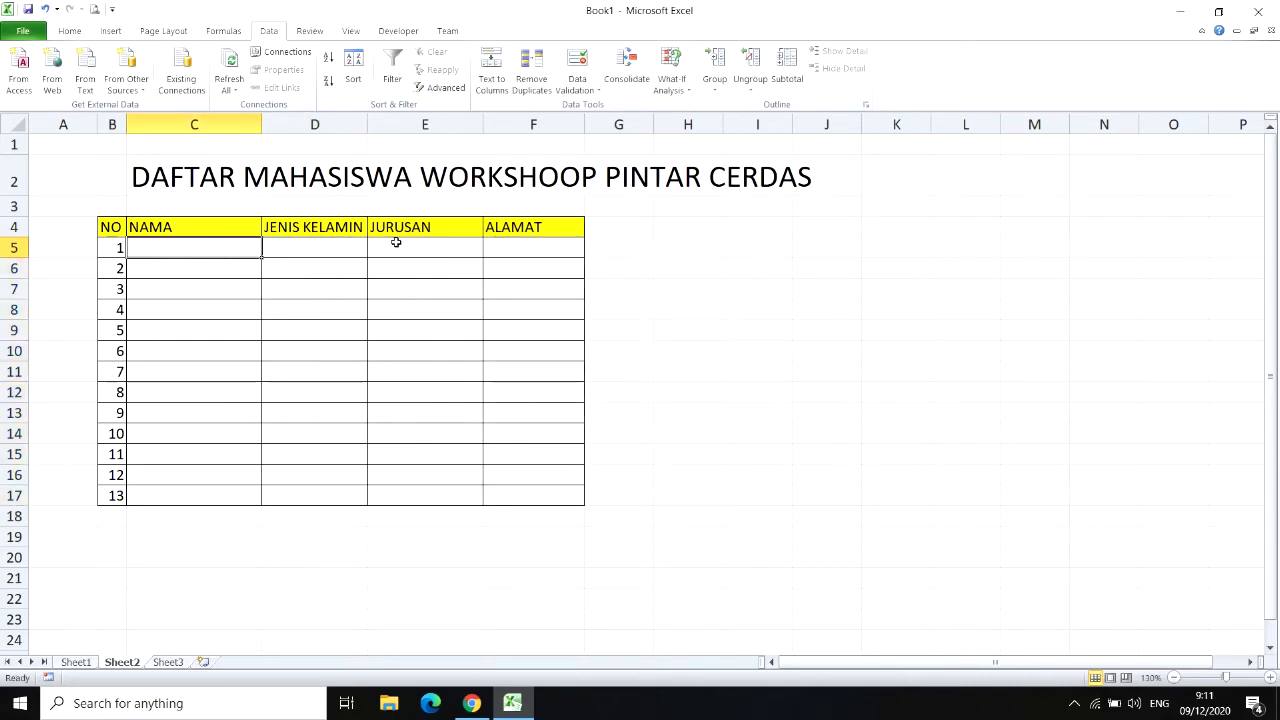
- Apply List validation to E5:E17 offering Kedokteran, Teknik Komputer, Teknik Informatika and Farmasi
left_click_drag(410, 246, 414, 452)
left_click_drag(427, 250, 419, 502)
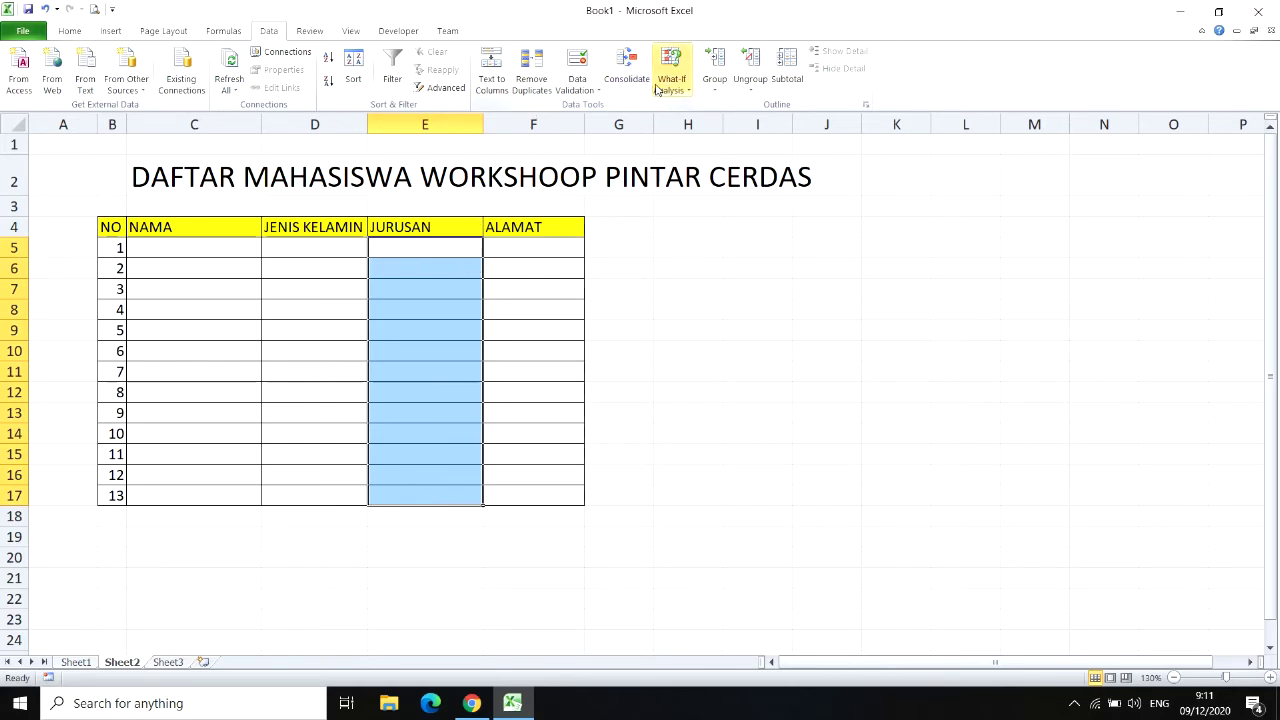
left_click(577, 86)
left_click(592, 108)
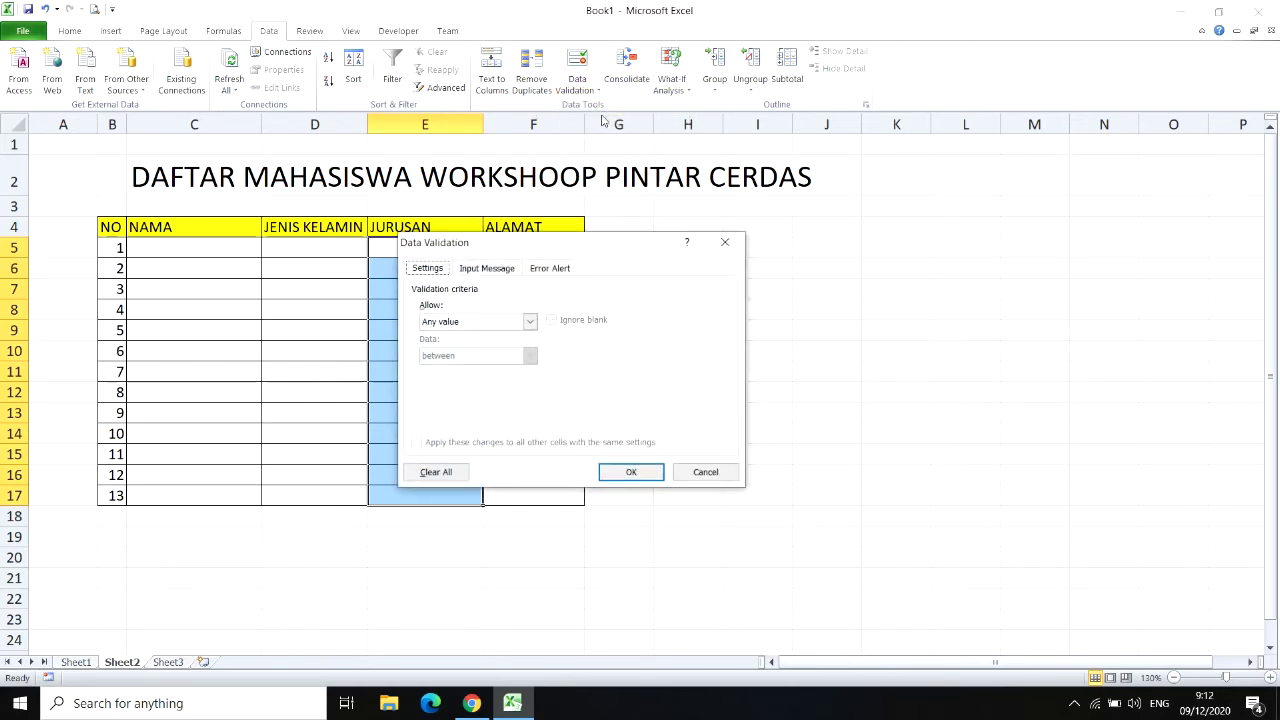
left_click(529, 322)
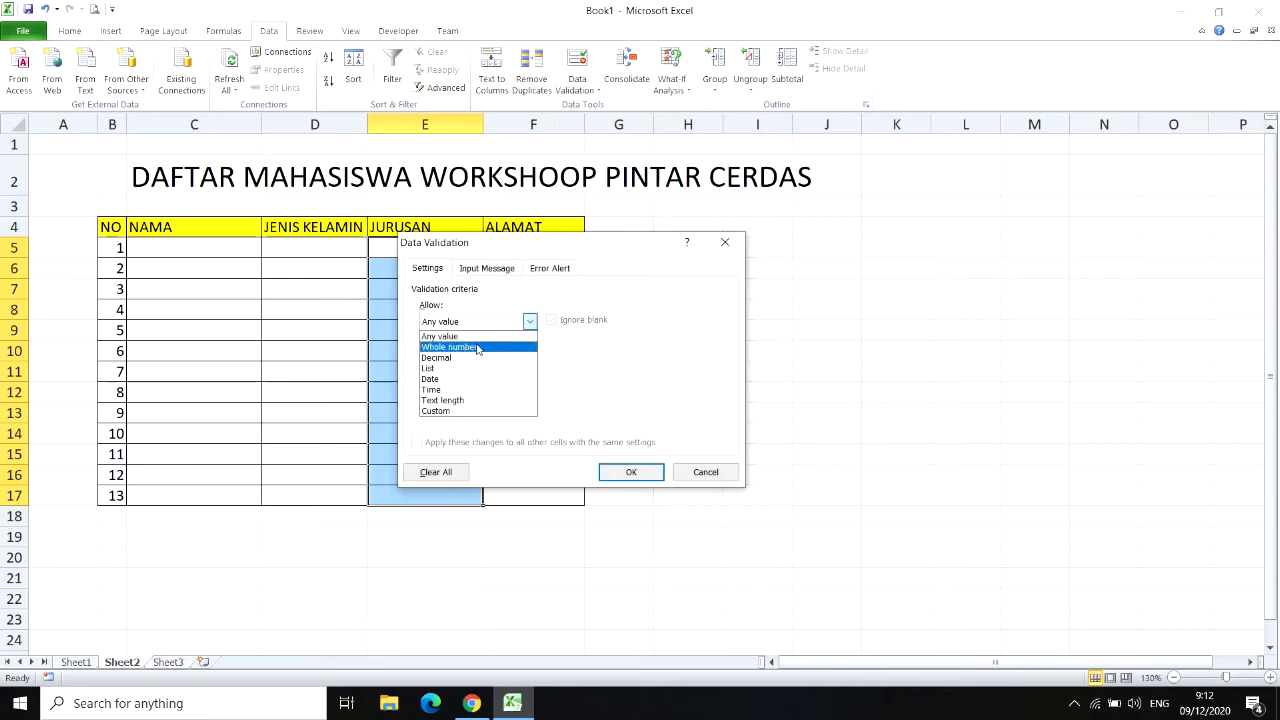
left_click(432, 368)
left_click(481, 390)
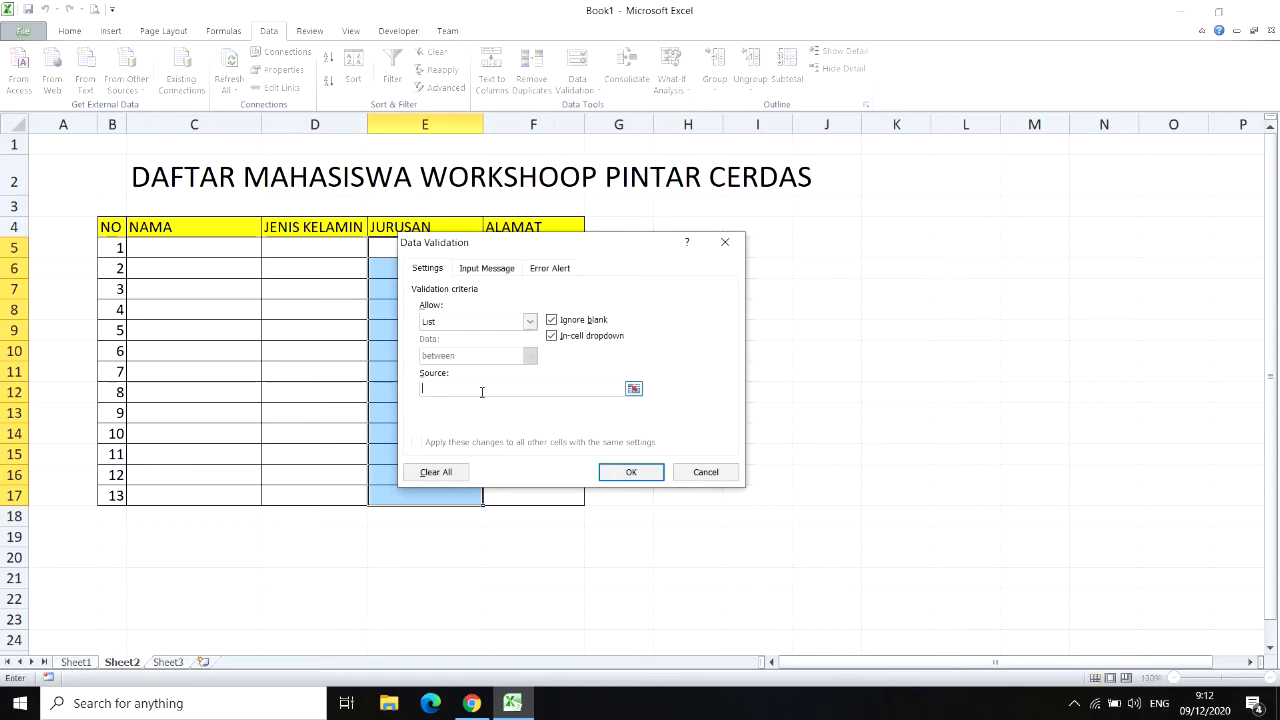
type("K")
type("omp")
type("er")
type("ni")
type("ka")
type("masi")
left_click(628, 472)
left_click(150, 248)
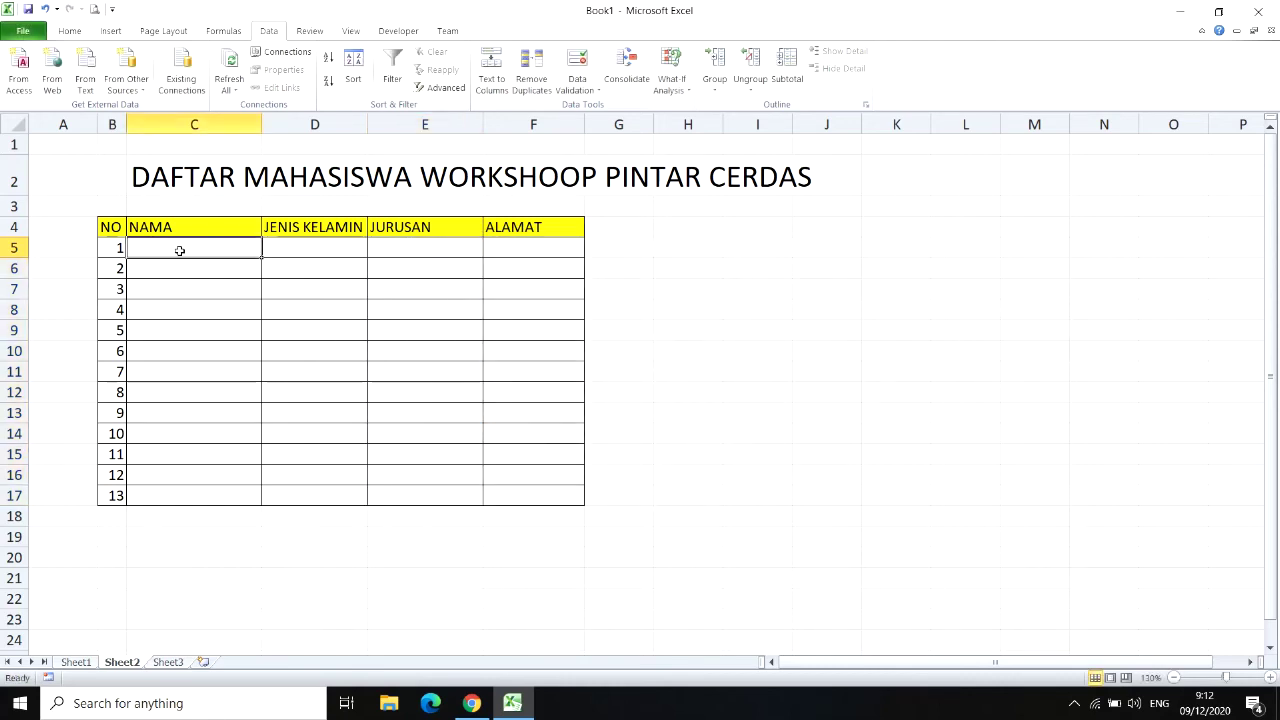
- Enter the first student's full name in uppercase in C5, clearing stray text from D5
type("sapta")
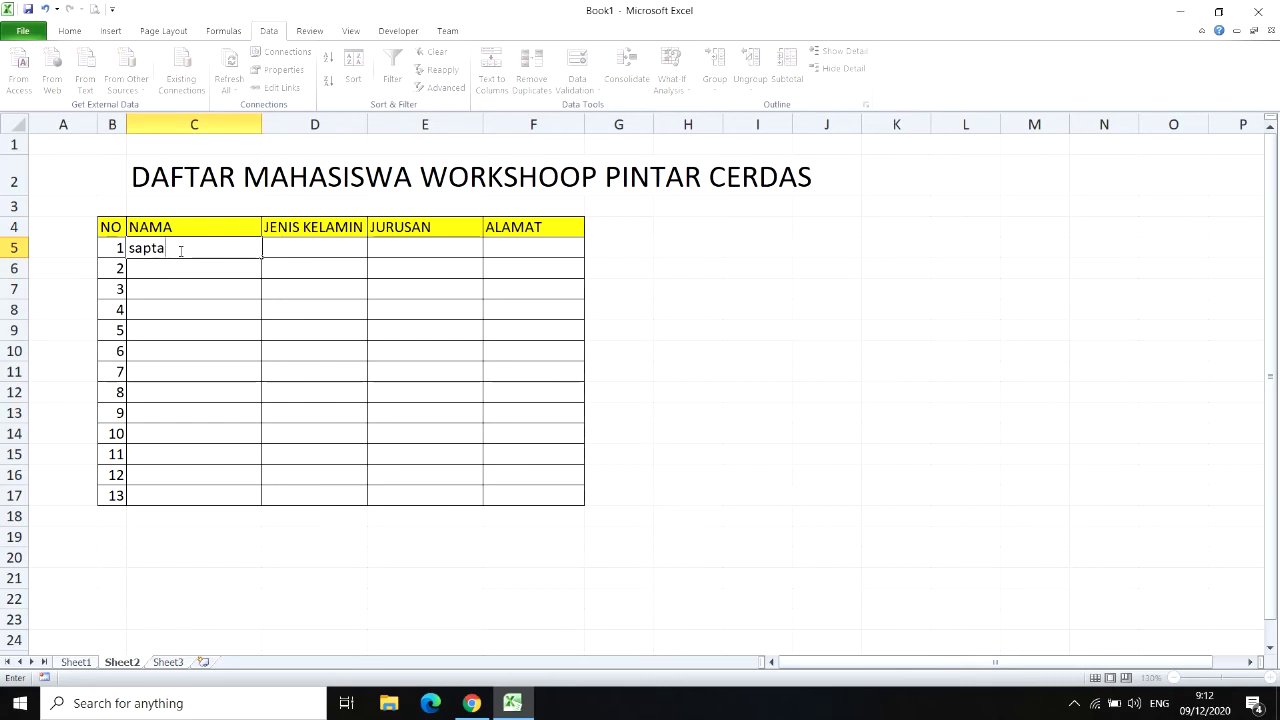
key("BackSpace")
key("BackSpace")
key("BackSpace")
type("SAPTA PRATAMA")
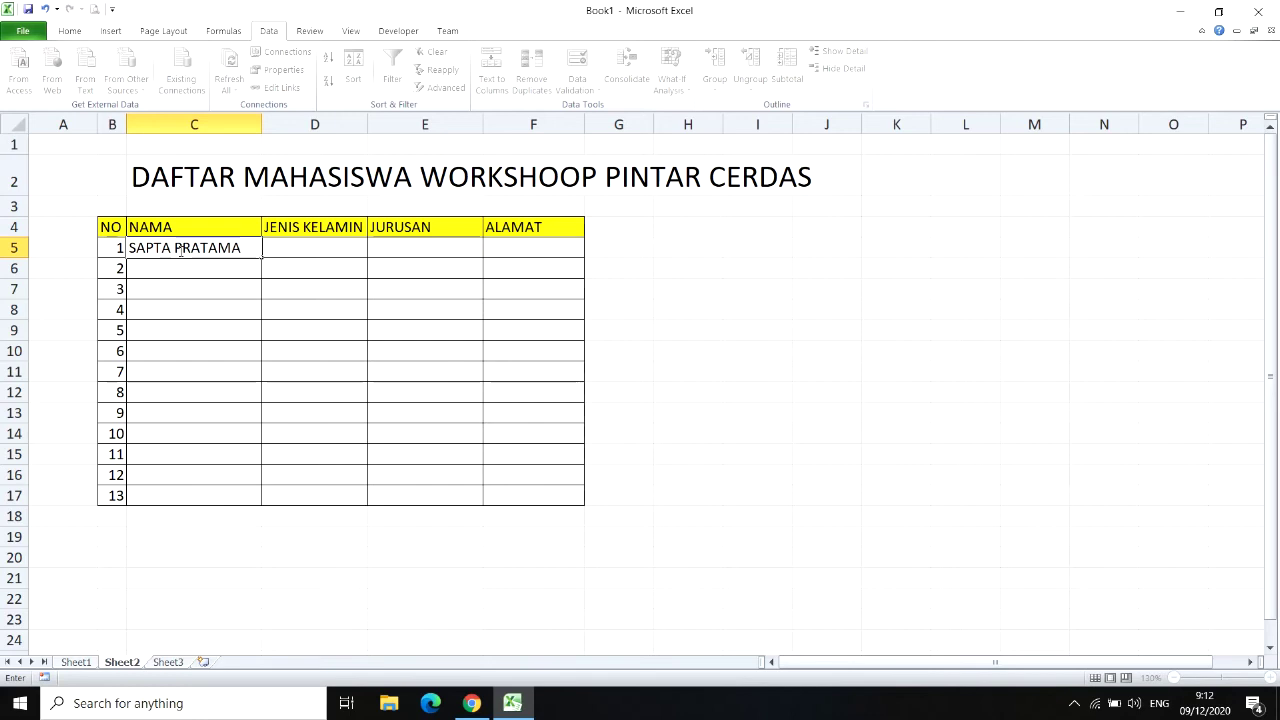
left_click(312, 247)
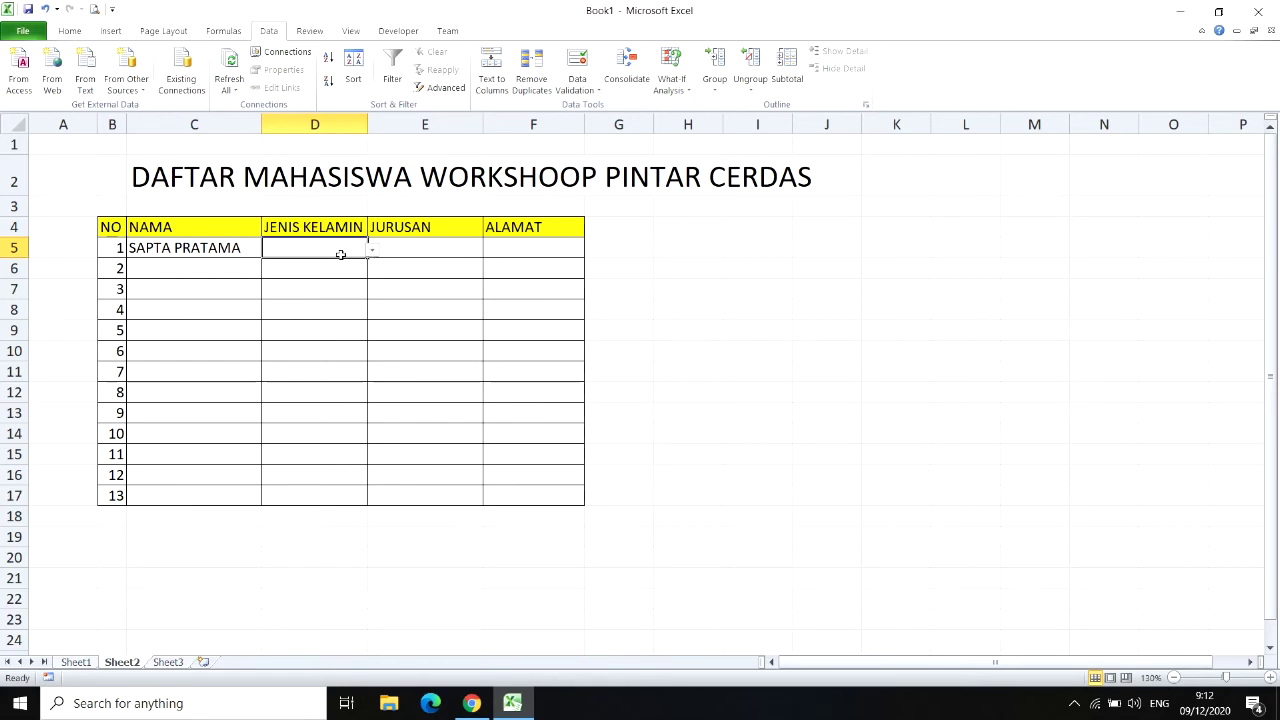
type("JDSHFJD")
key("BackSpace")
key("BackSpace")
key("BackSpace")
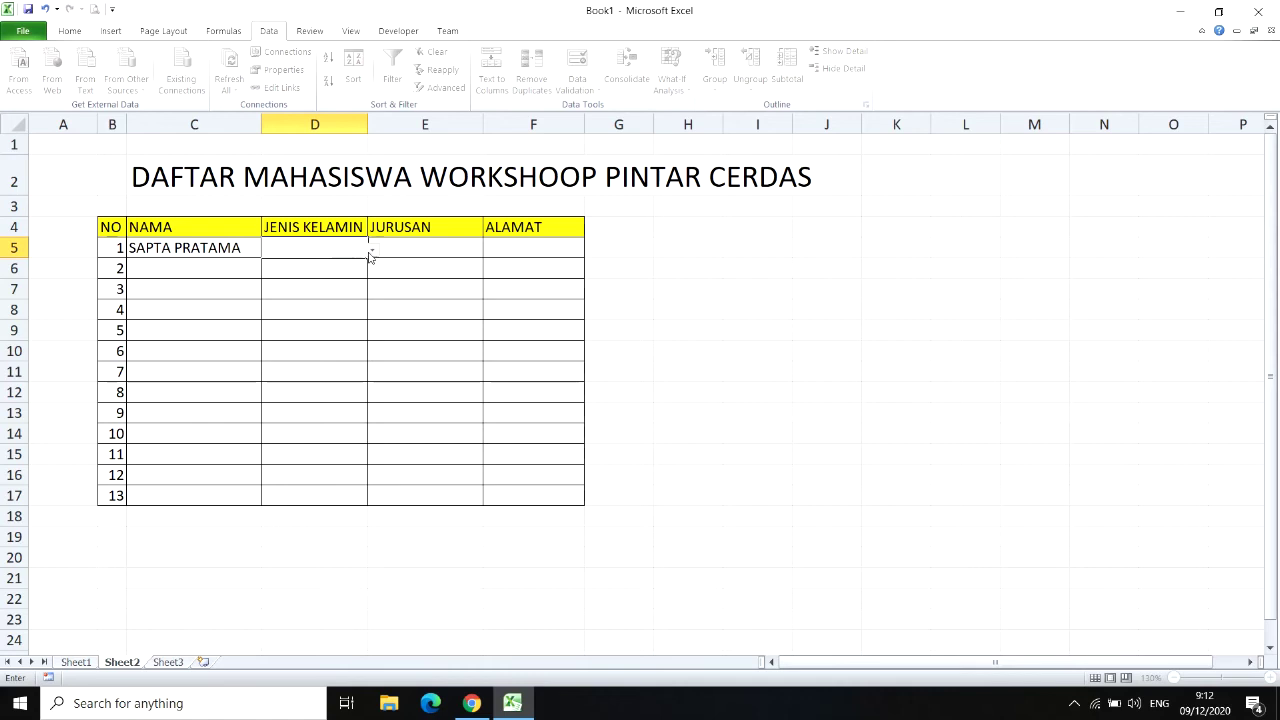
- Pick Laki-laki in D5 and Teknik Komputer in E5 from the dropdowns, and type LAMPUNG in F5
left_click(372, 254)
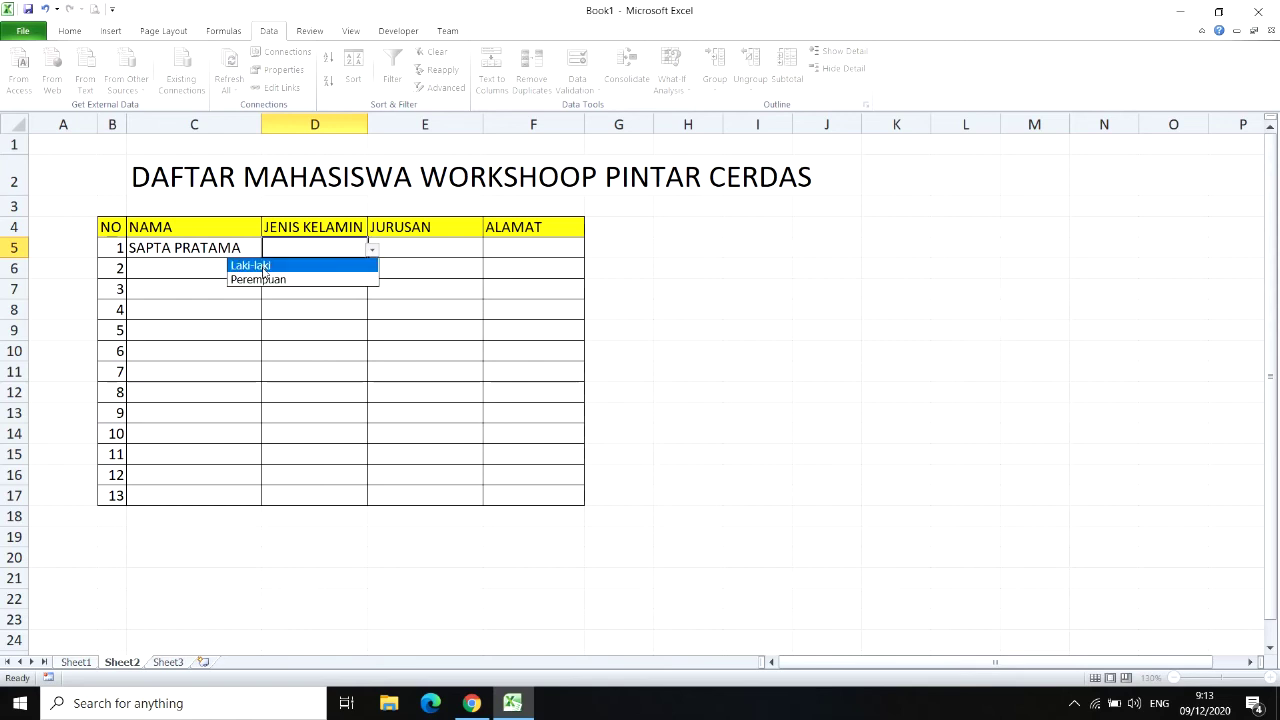
left_click(264, 268)
left_click(412, 250)
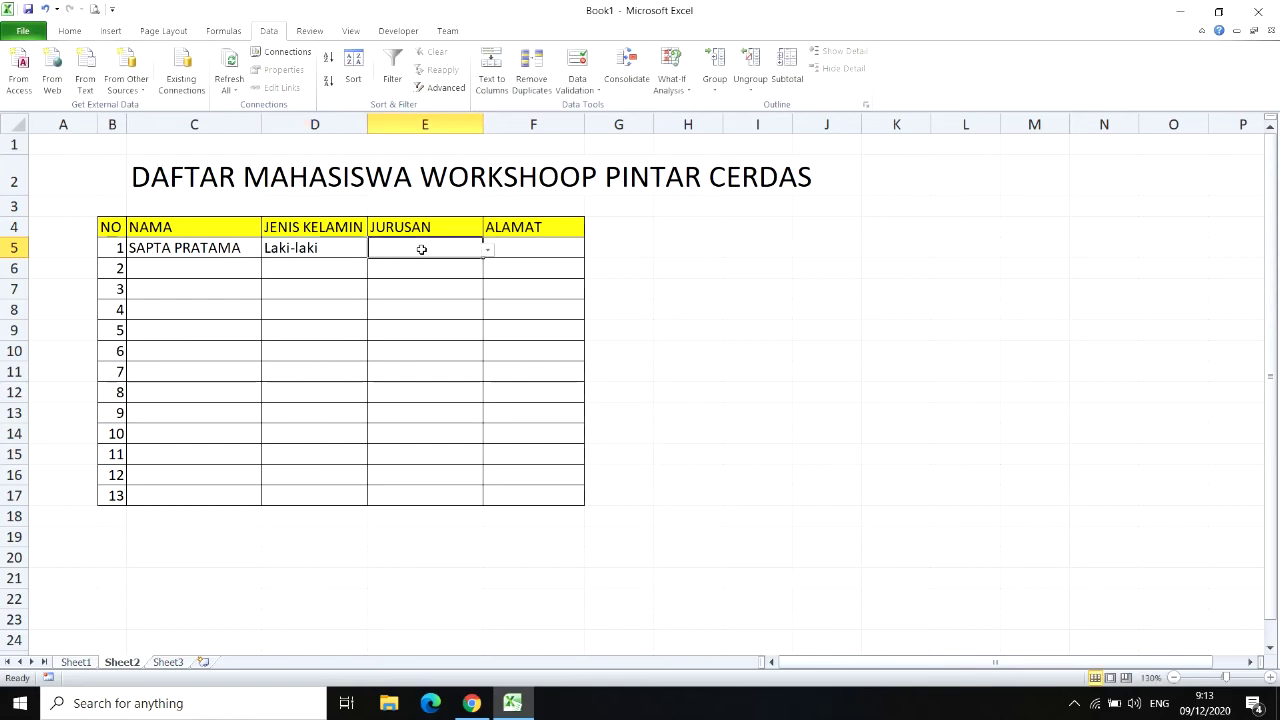
left_click(490, 254)
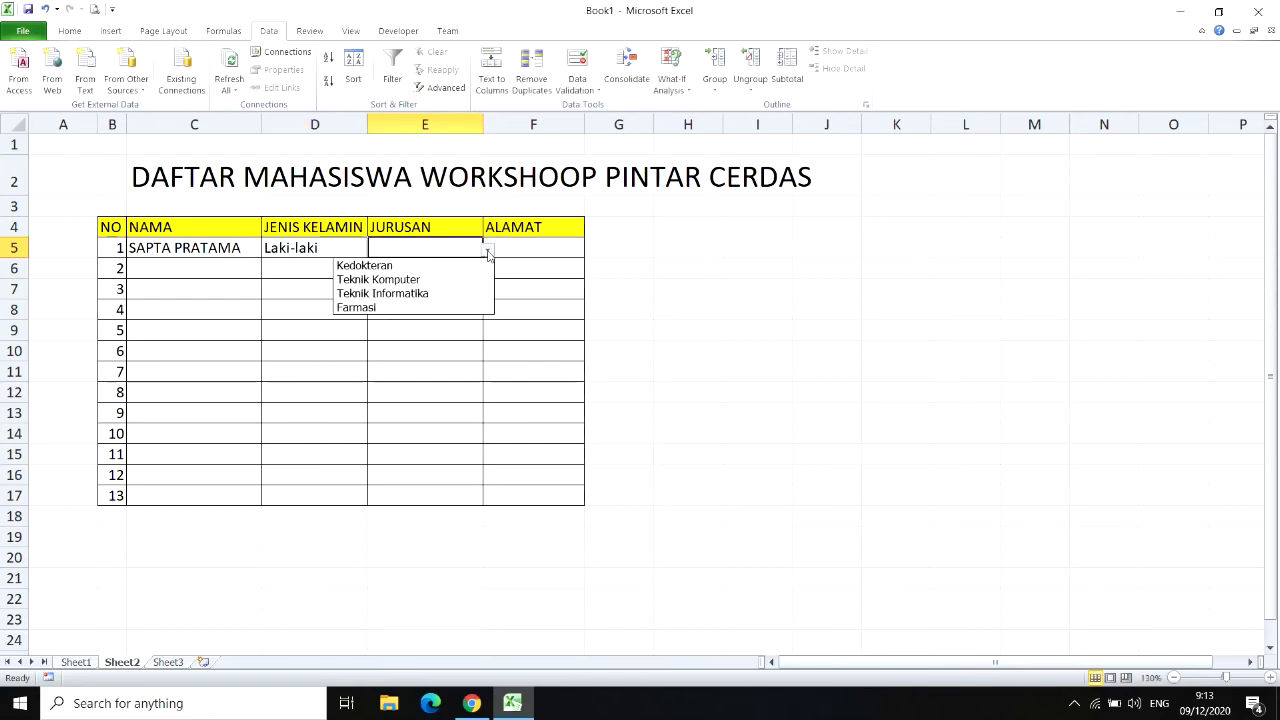
left_click(380, 277)
left_click(528, 248)
type("LAMPUNG")
left_click(206, 266)
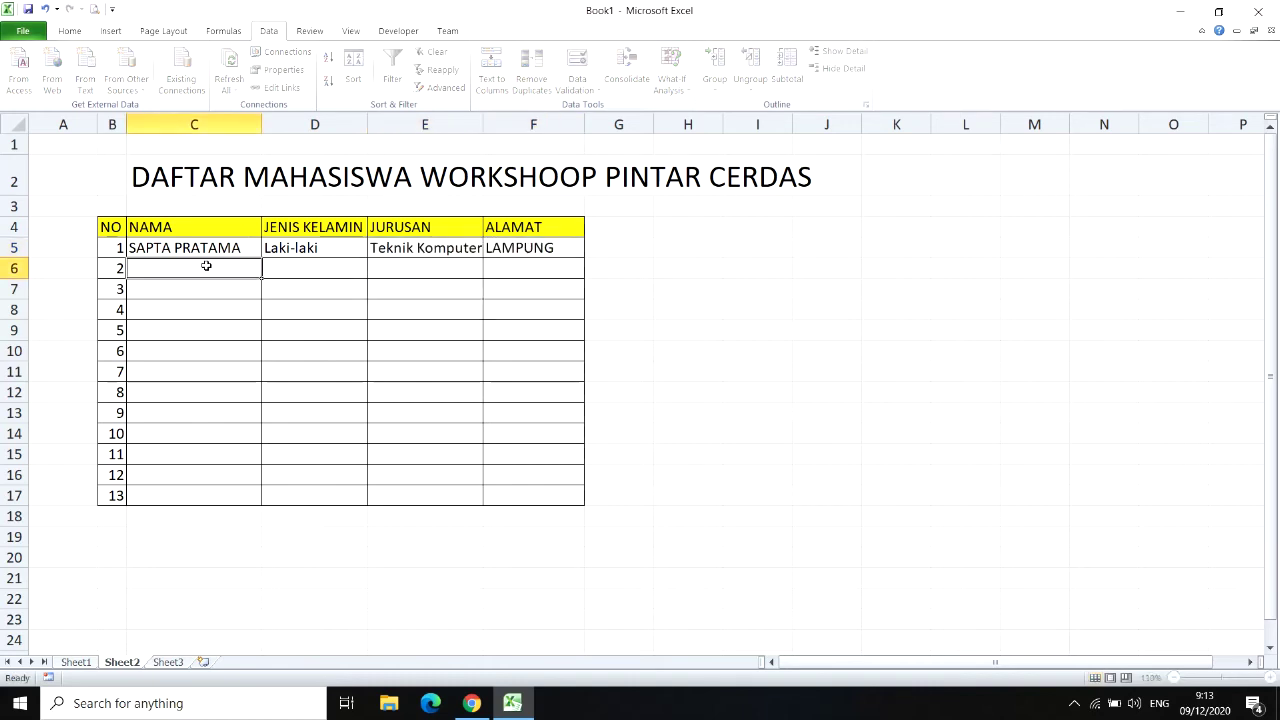
- Enter the second student's name in C6, choose Perempuan and Kedokteran from the dropdowns, and type PALEMBANG
type("DESI RATNA")
left_click(305, 265)
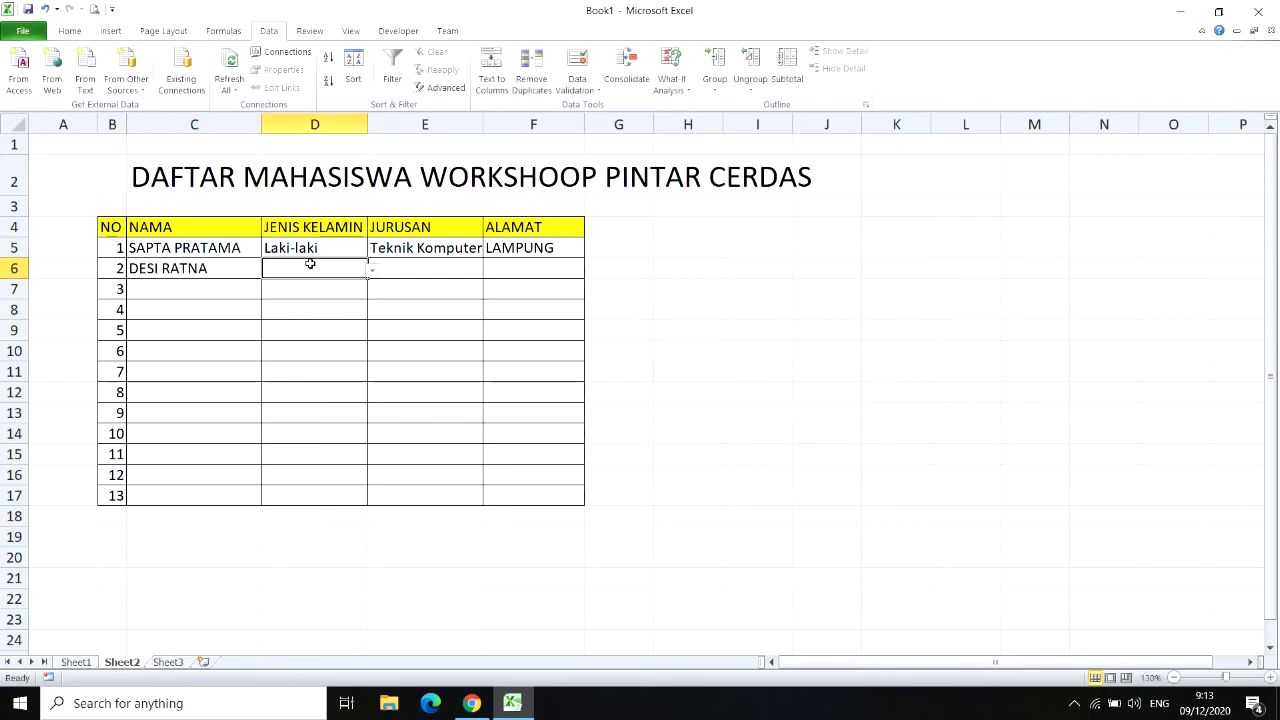
left_click(374, 272)
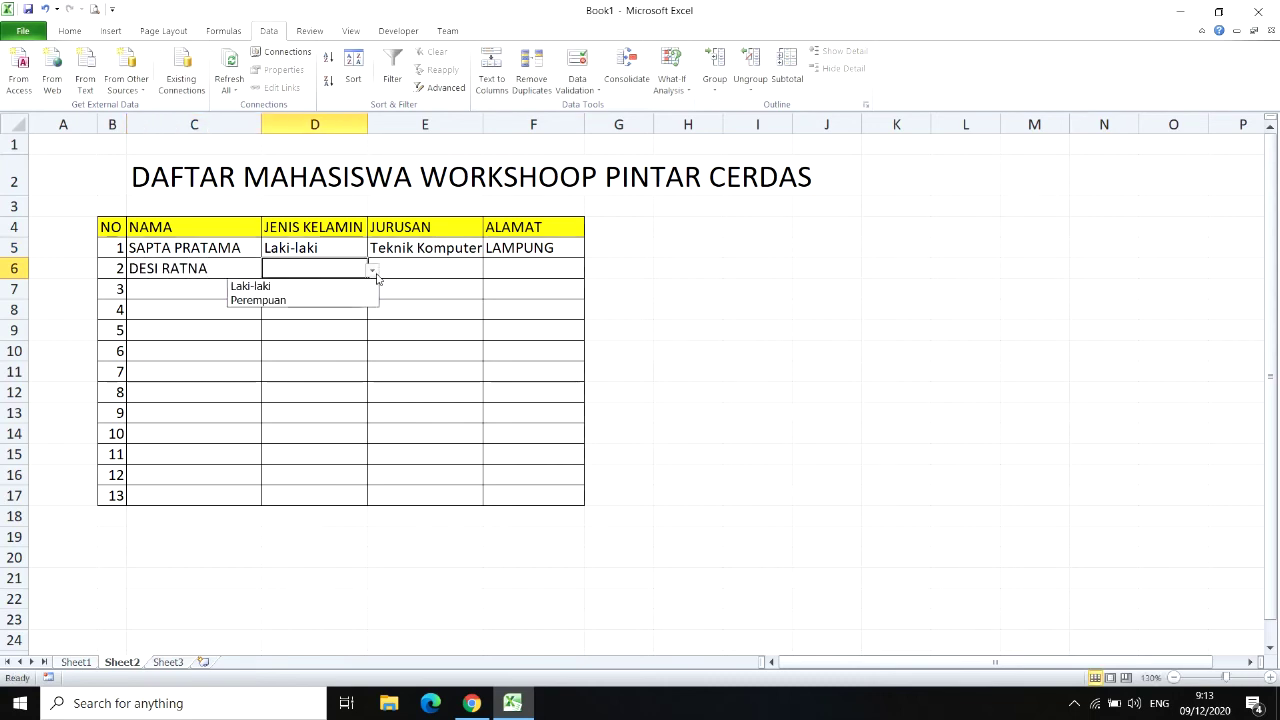
left_click(262, 300)
left_click(432, 264)
left_click(488, 271)
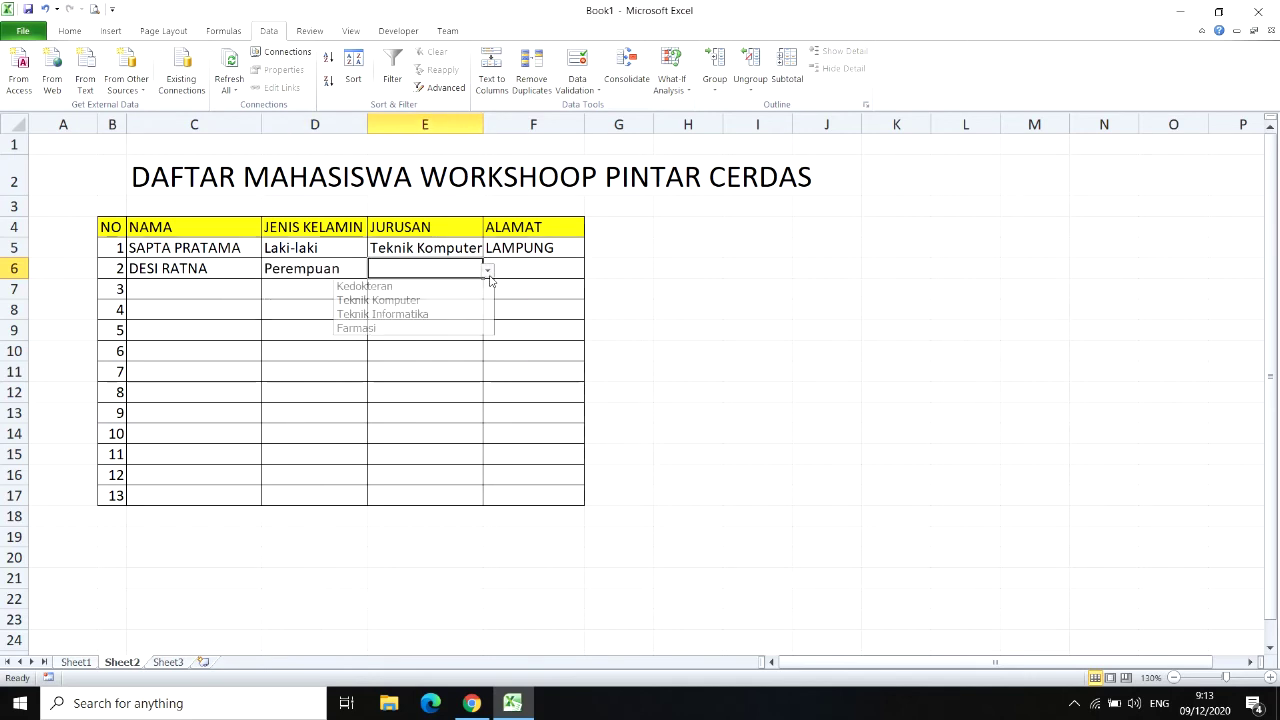
left_click(405, 285)
left_click(514, 264)
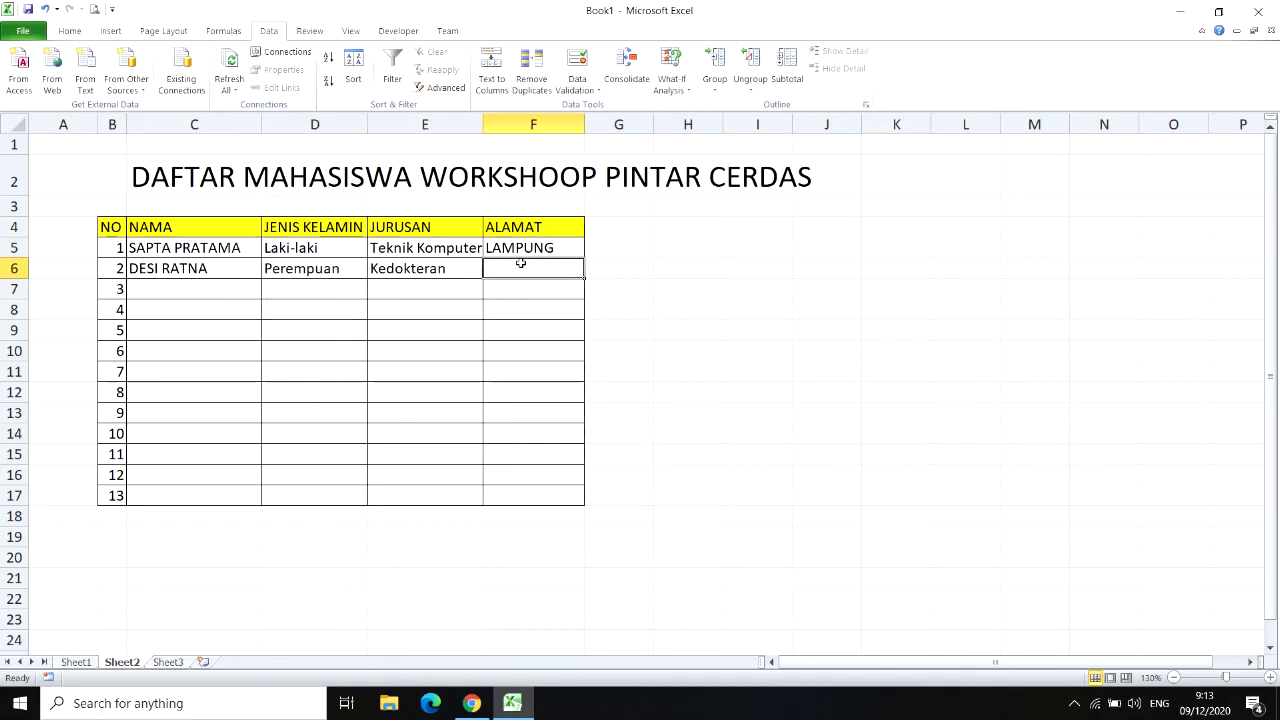
type("PALEMBANG")
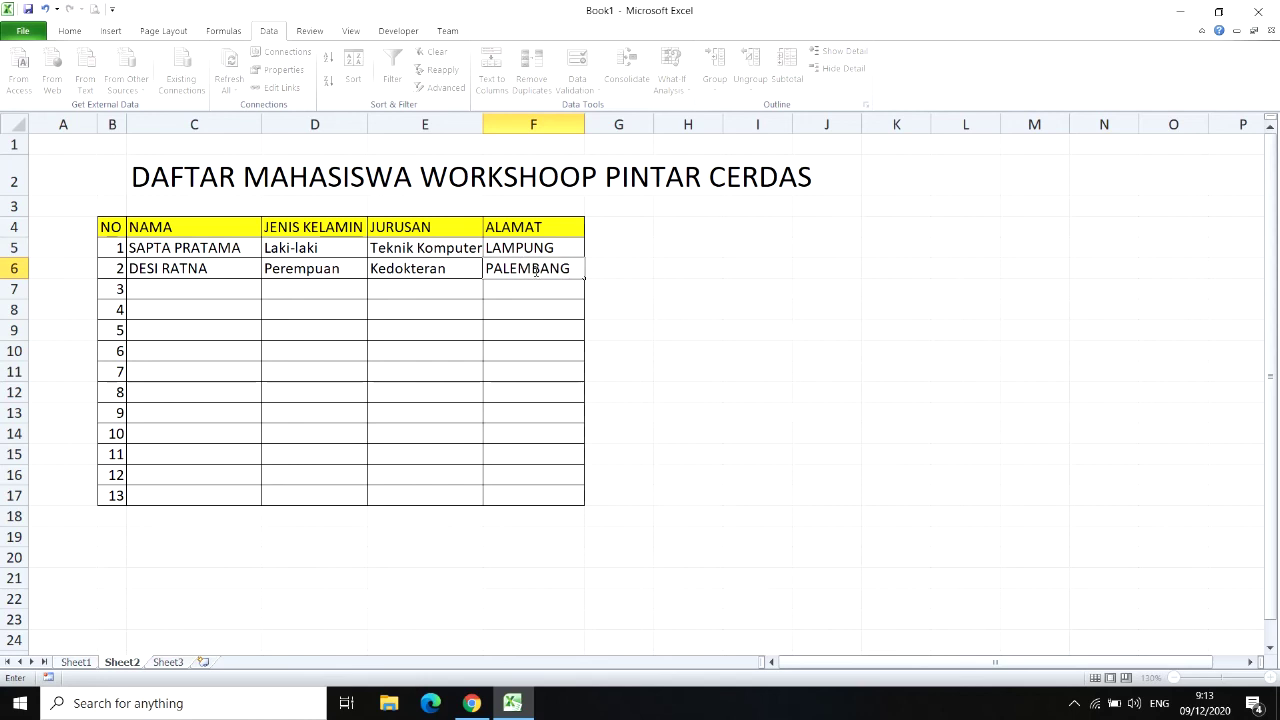
left_click(687, 334)
- Move through cells D7–D11, opening D9's and E9's dropdowns without choosing any value
left_click(318, 292)
left_click(318, 308)
left_click(317, 340)
left_click(314, 372)
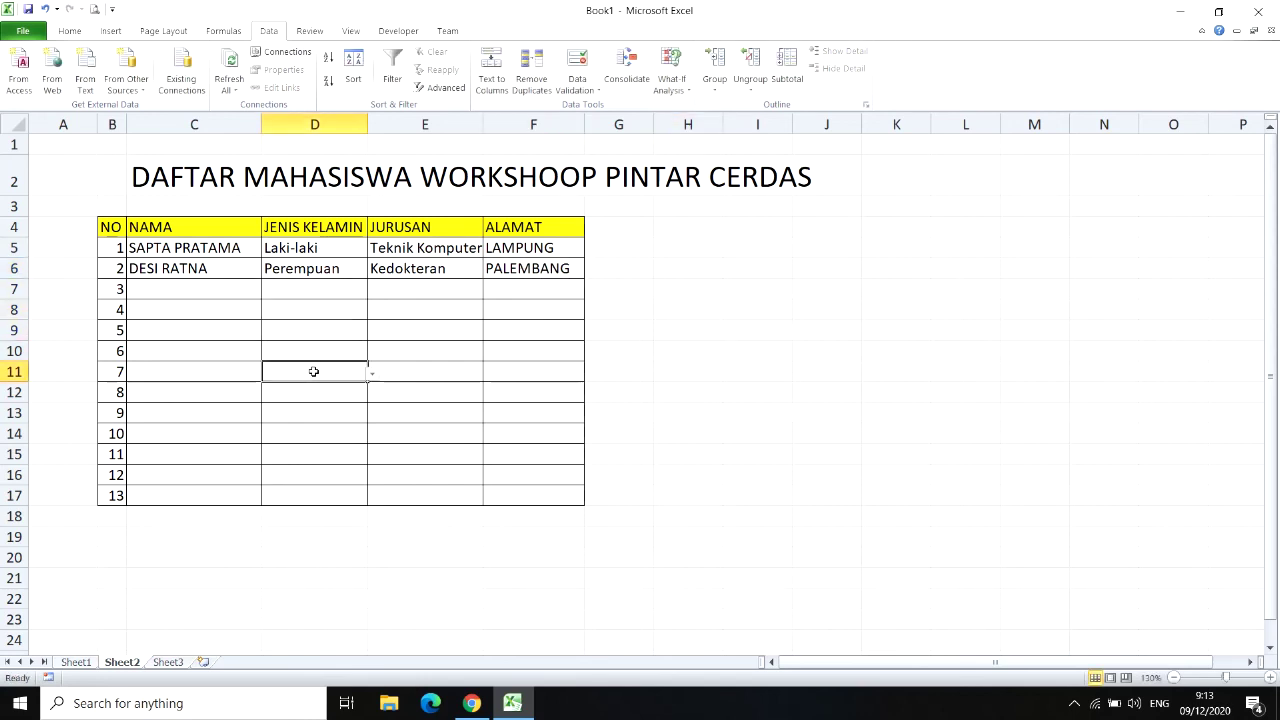
left_click(324, 338)
left_click(350, 351)
left_click(295, 331)
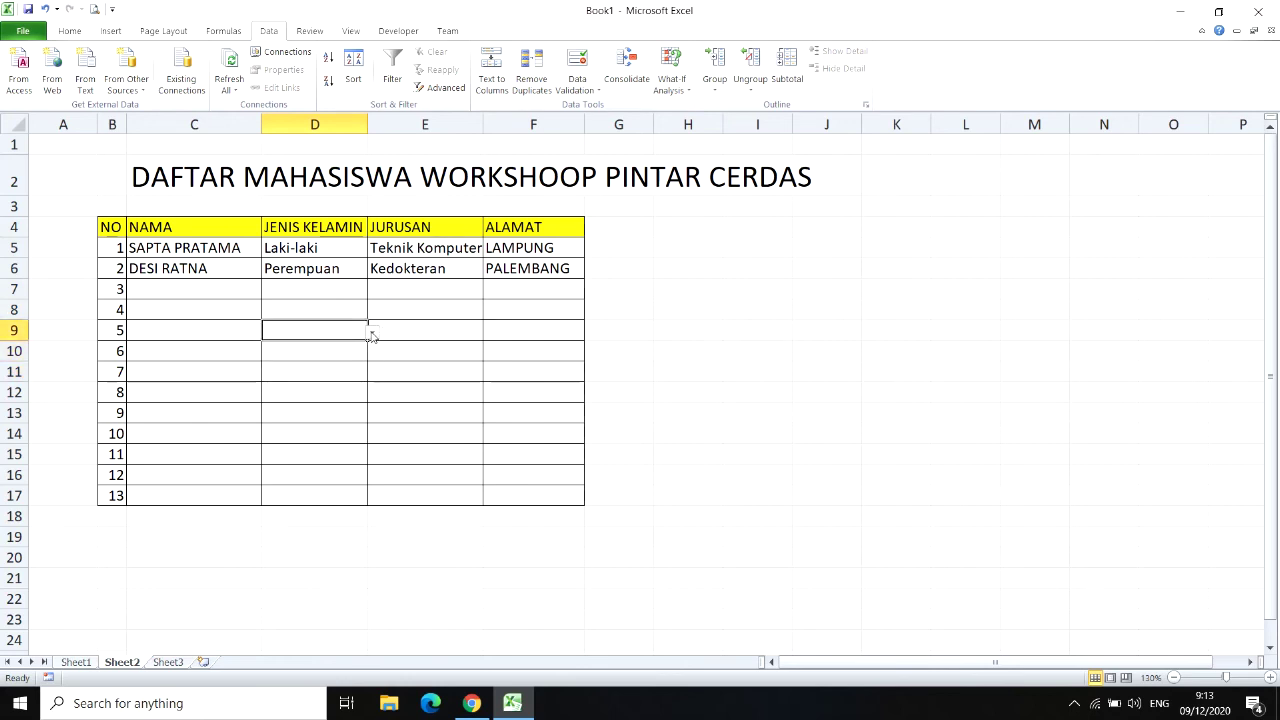
left_click(372, 334)
left_click(420, 338)
left_click(460, 331)
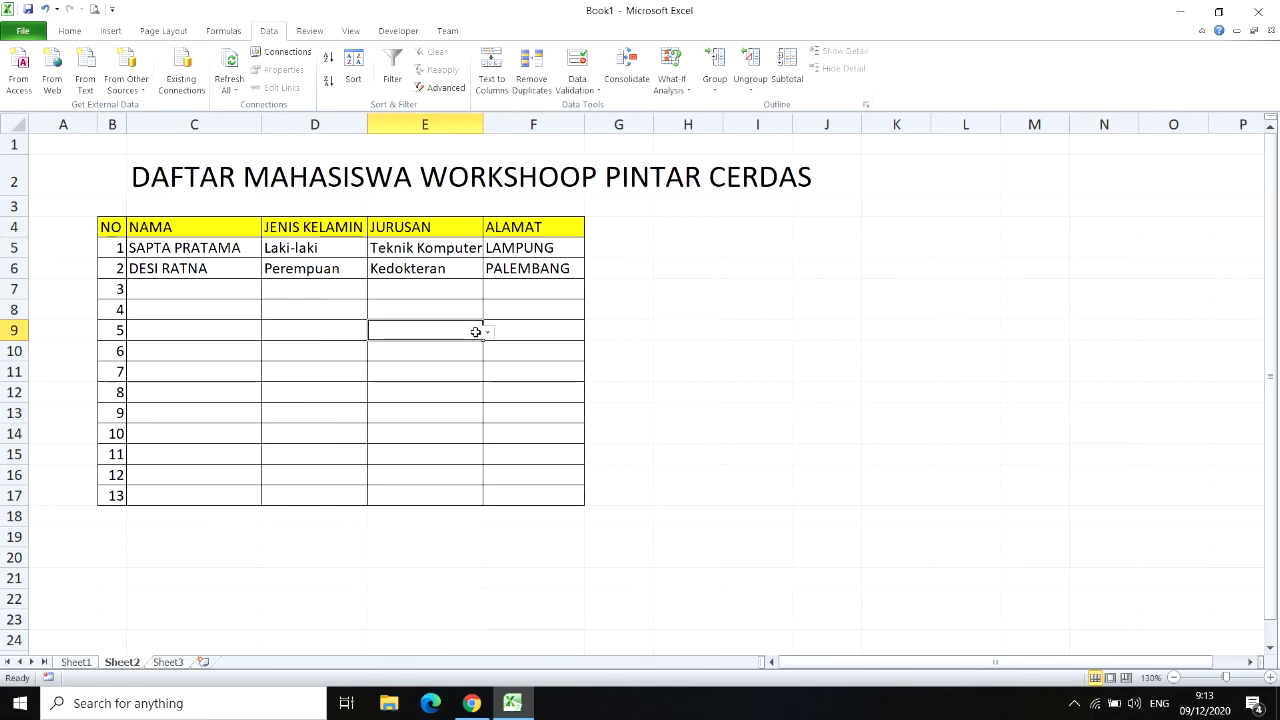
left_click(487, 333)
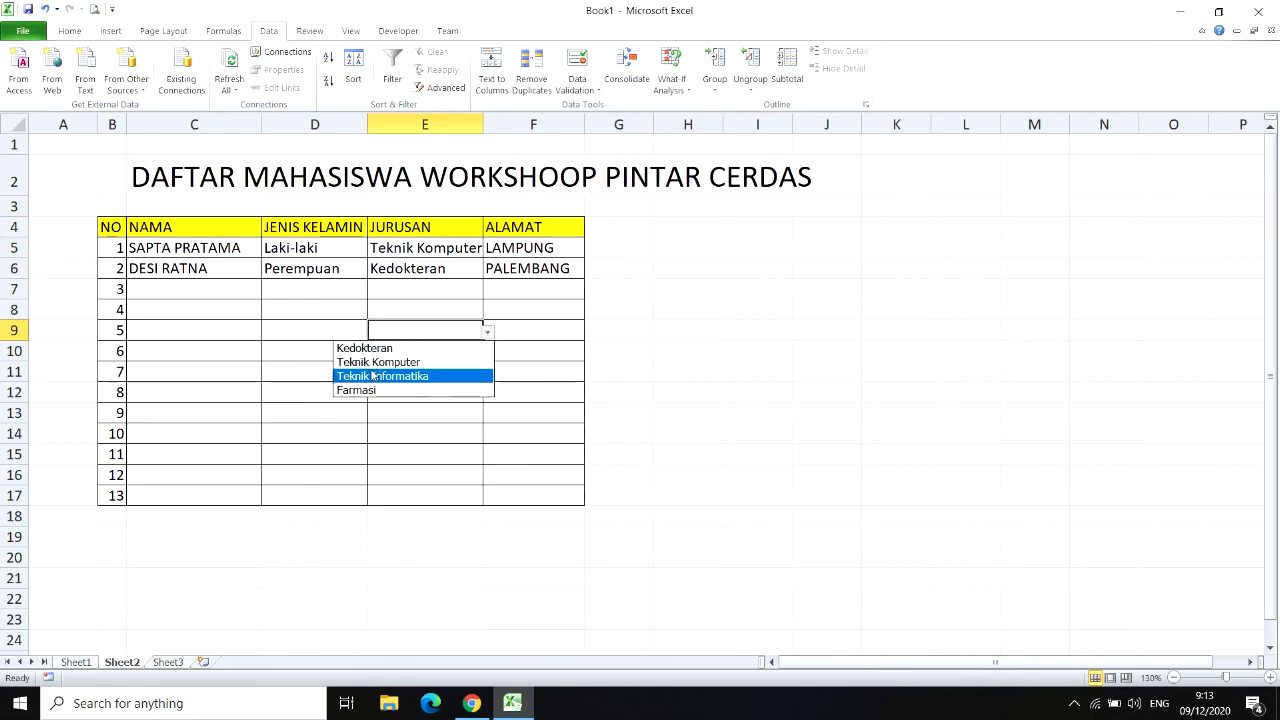
left_click(168, 405)
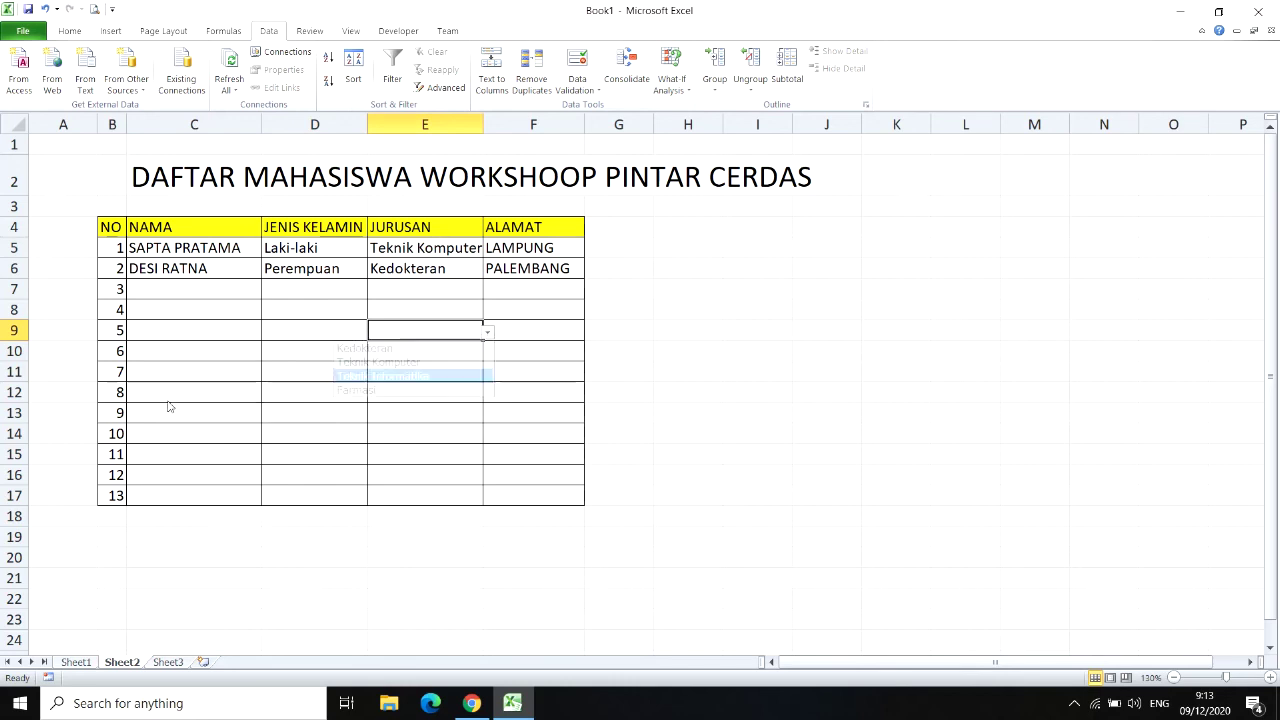
left_click(306, 380)
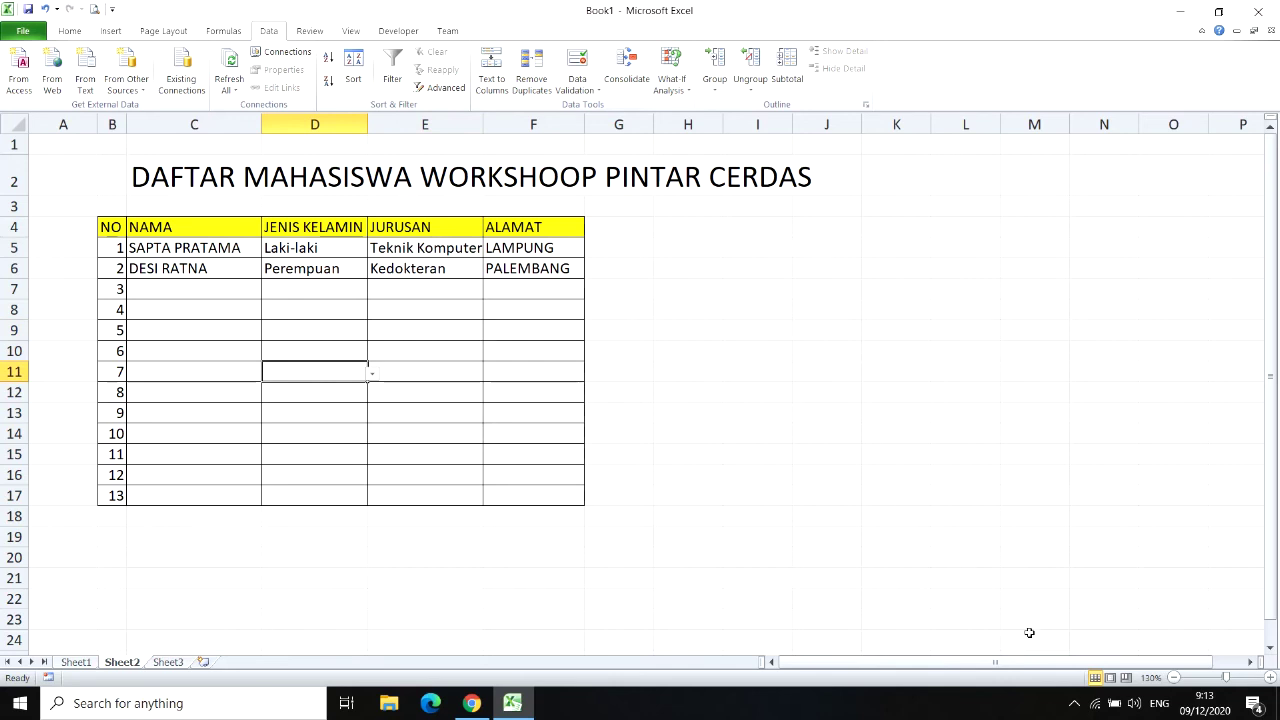
- Reveal the hidden tray icons and bring up the screen recorder's Recording Toolbar
left_click(1073, 705)
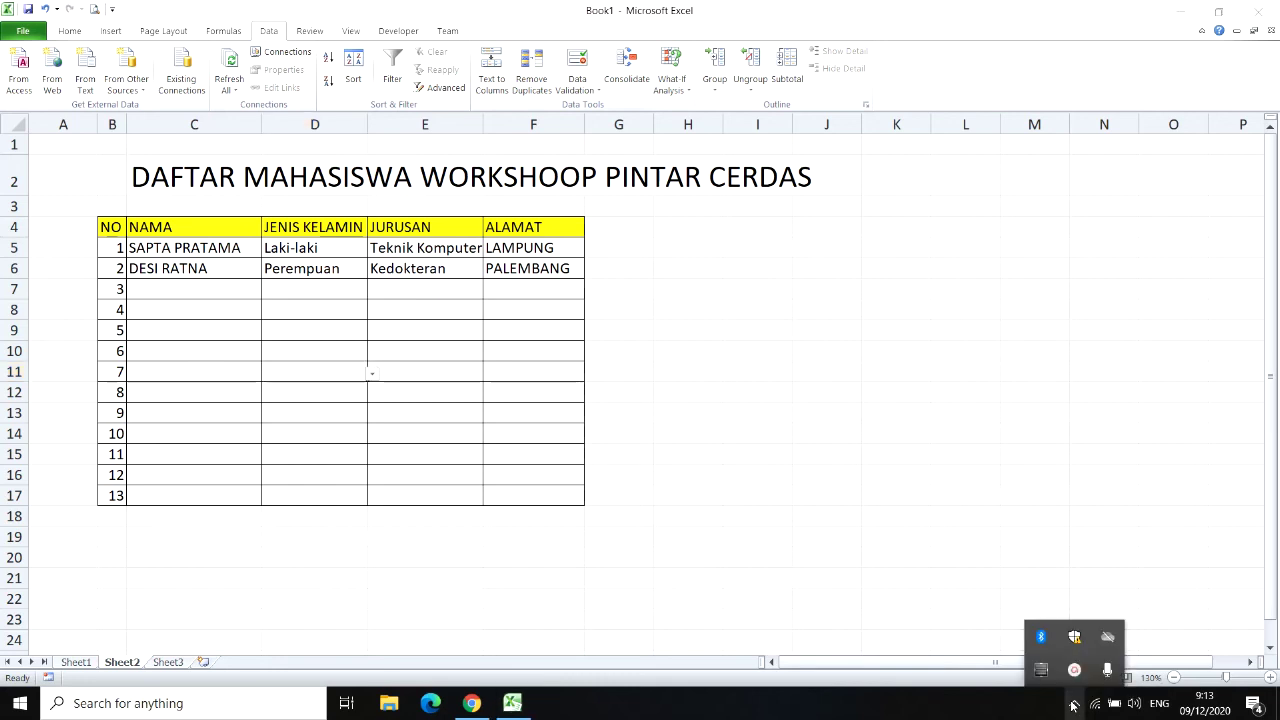
left_click(1073, 670)
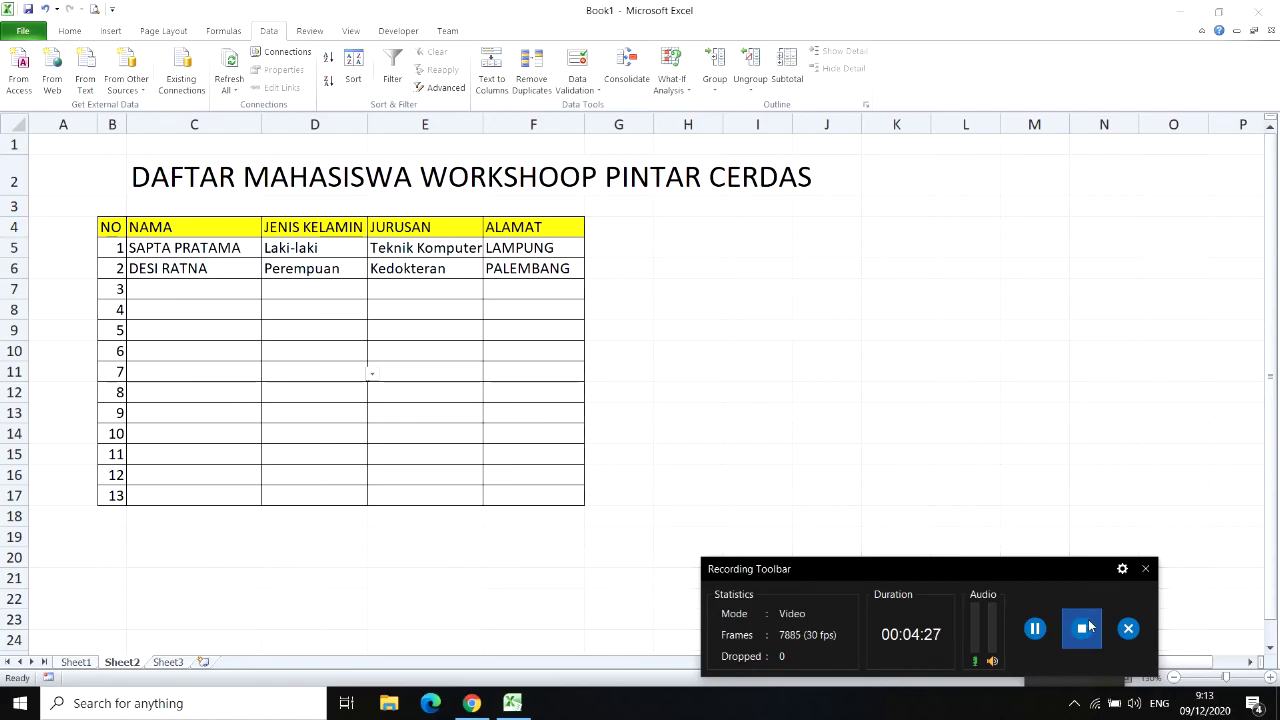